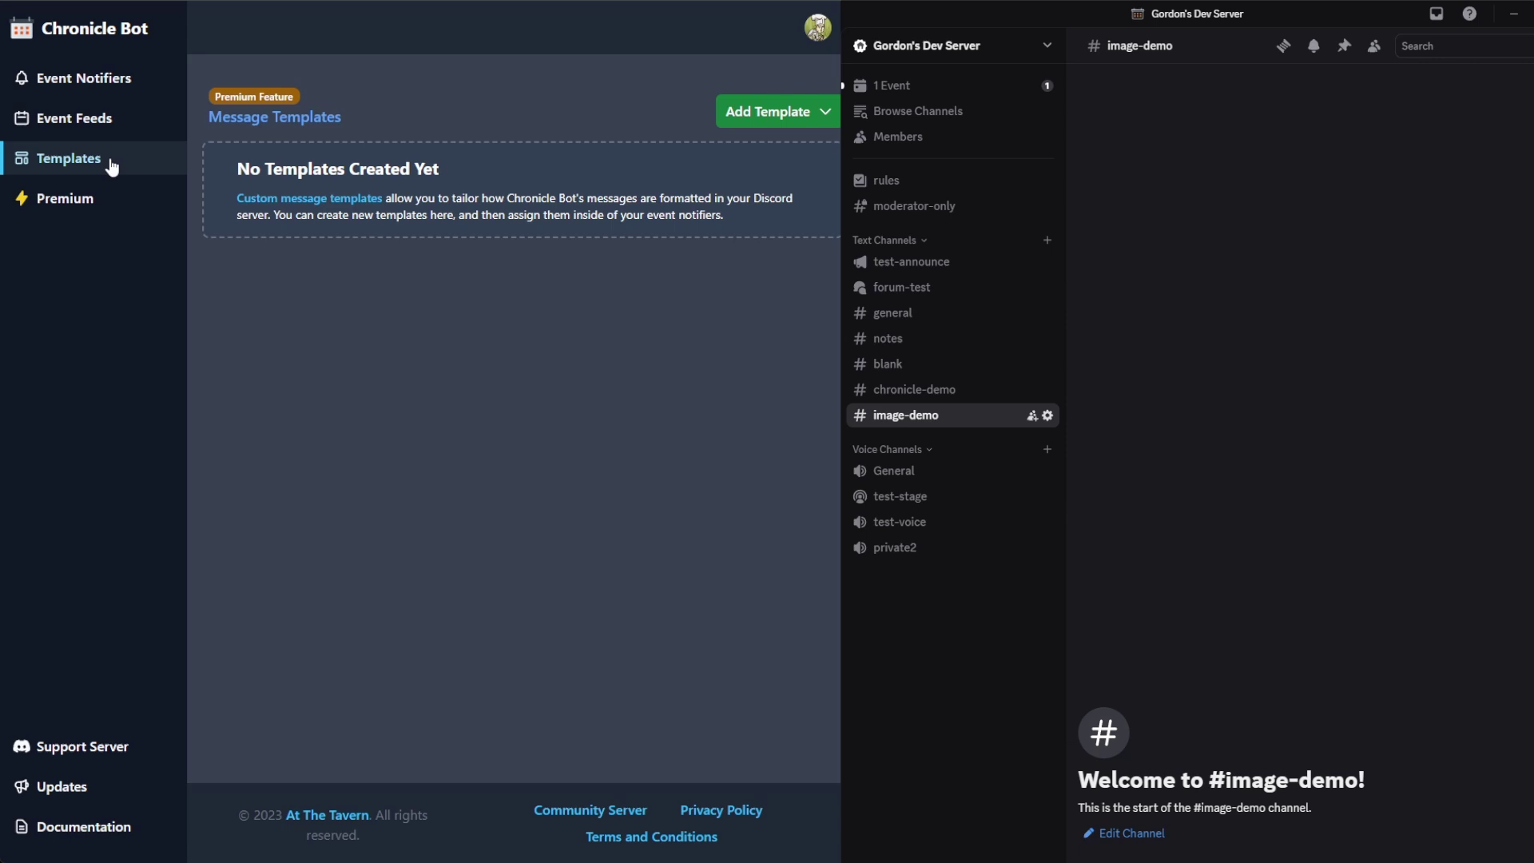
# Start a new summary template and set its summary style to Image.
pyautogui.click(824, 110)
pyautogui.click(743, 253)
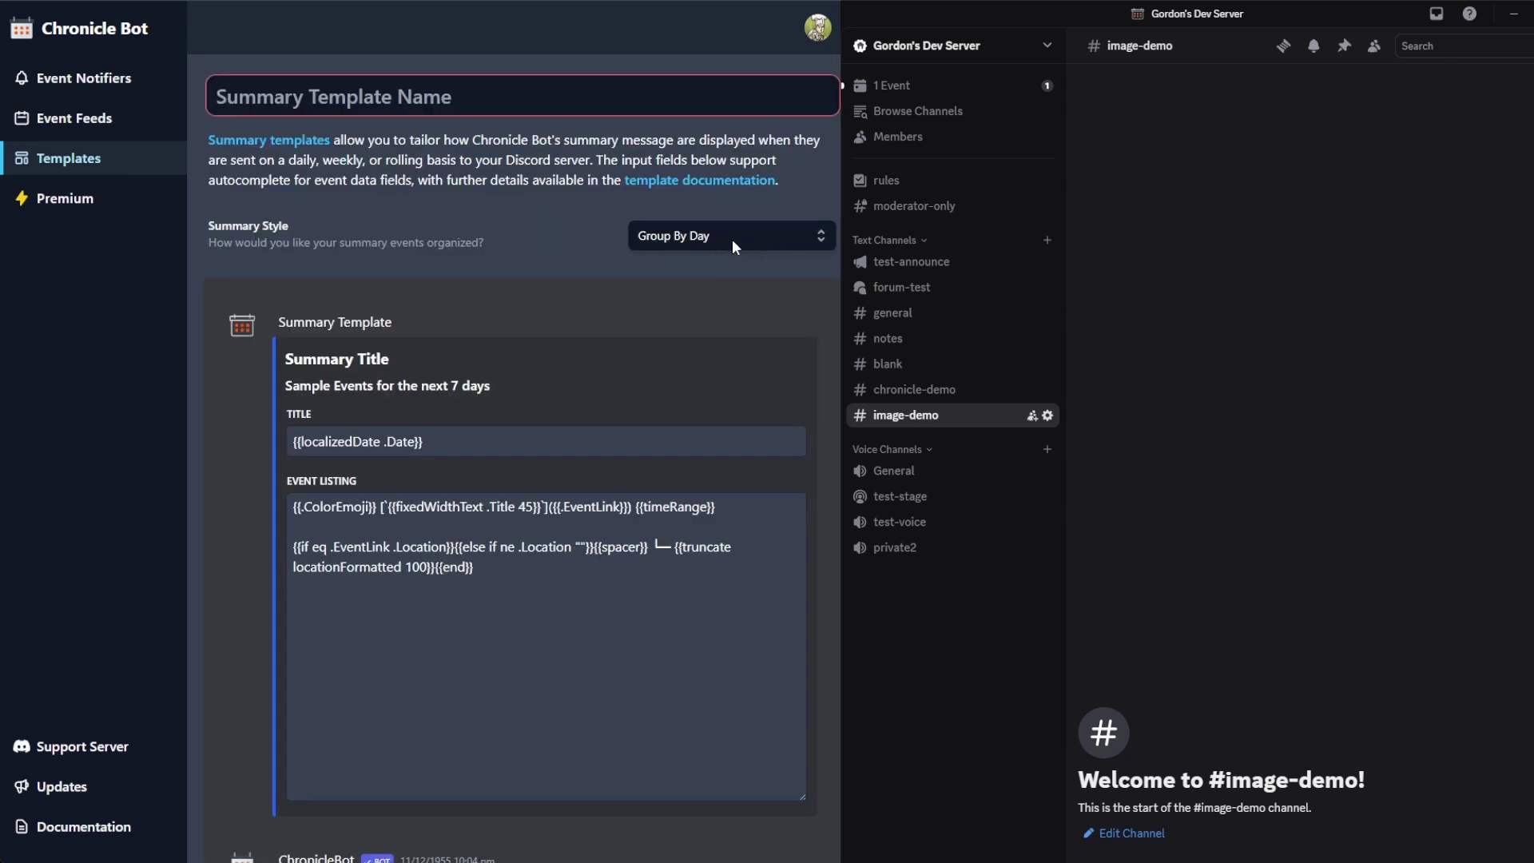
pyautogui.click(745, 240)
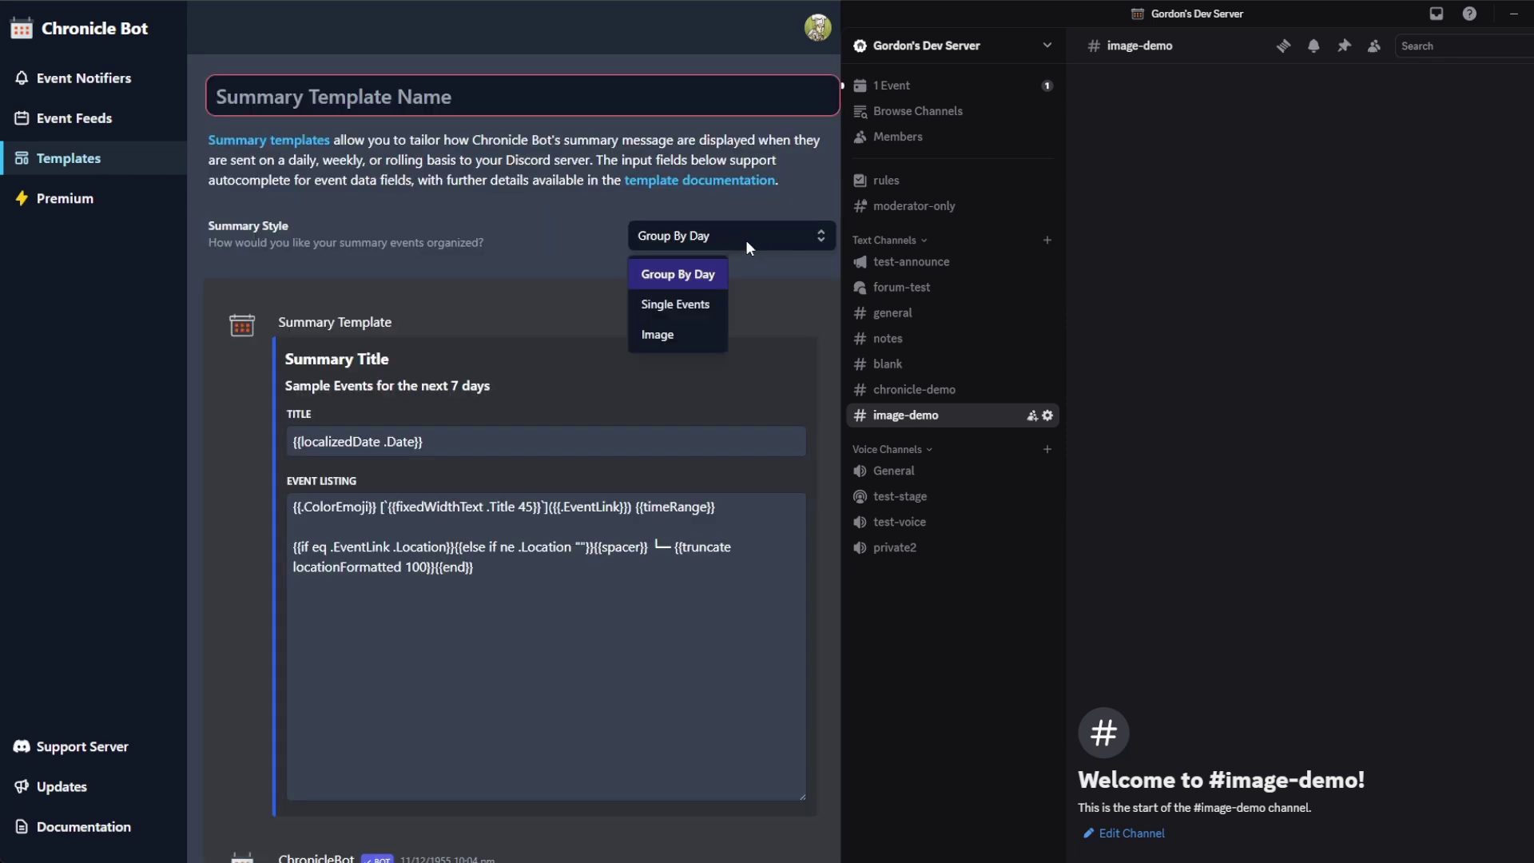
pyautogui.click(692, 334)
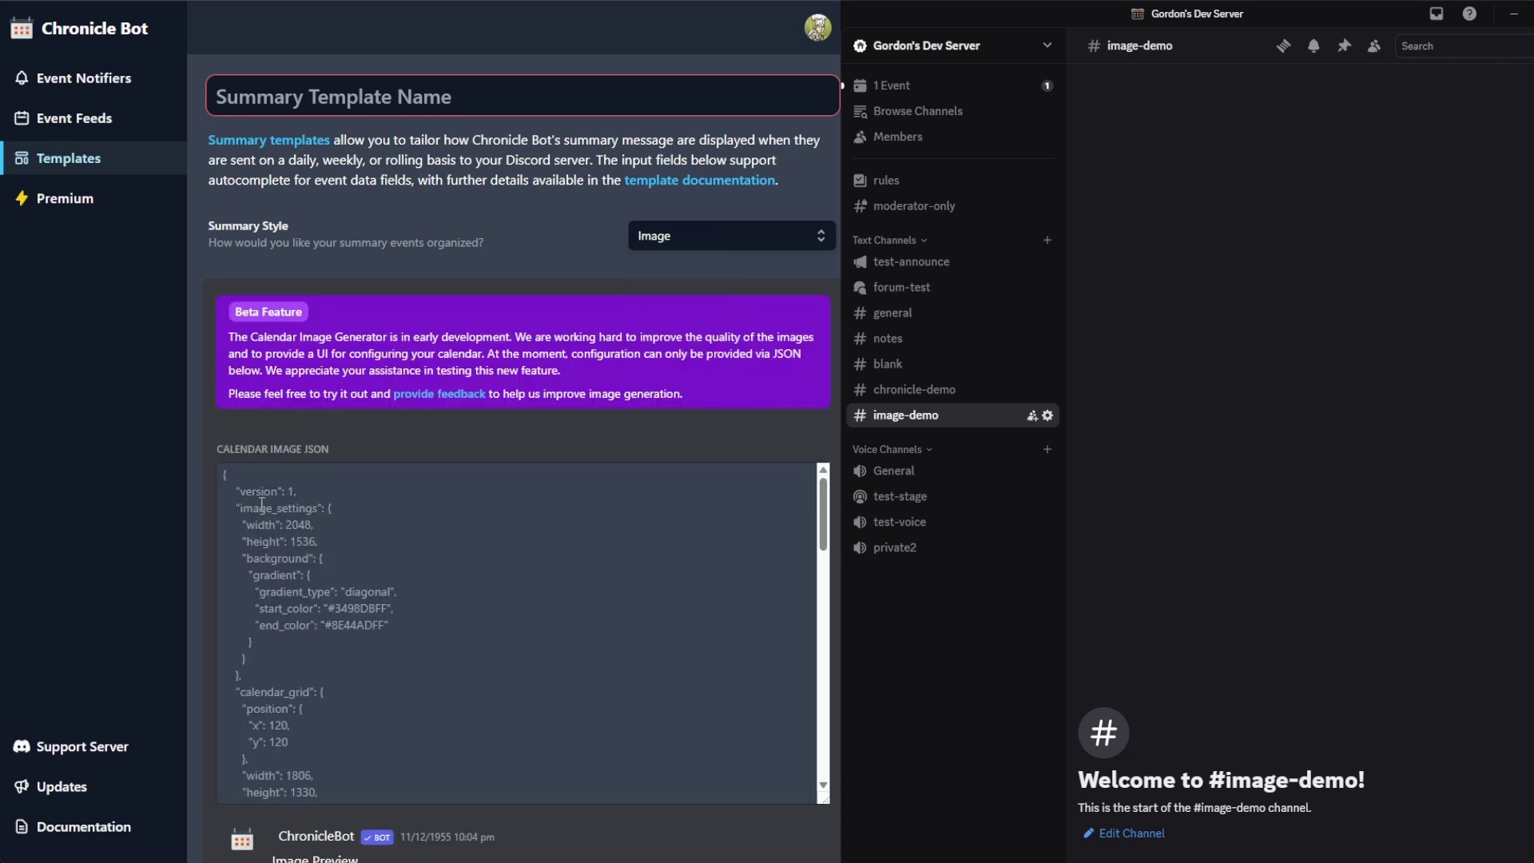
# Examine the calendar image JSON, including its image settings, grid and header styles, and the generated image preview.
pyautogui.moveTo(292, 508); pyautogui.dragTo(439, 681)
pyautogui.click(439, 682)
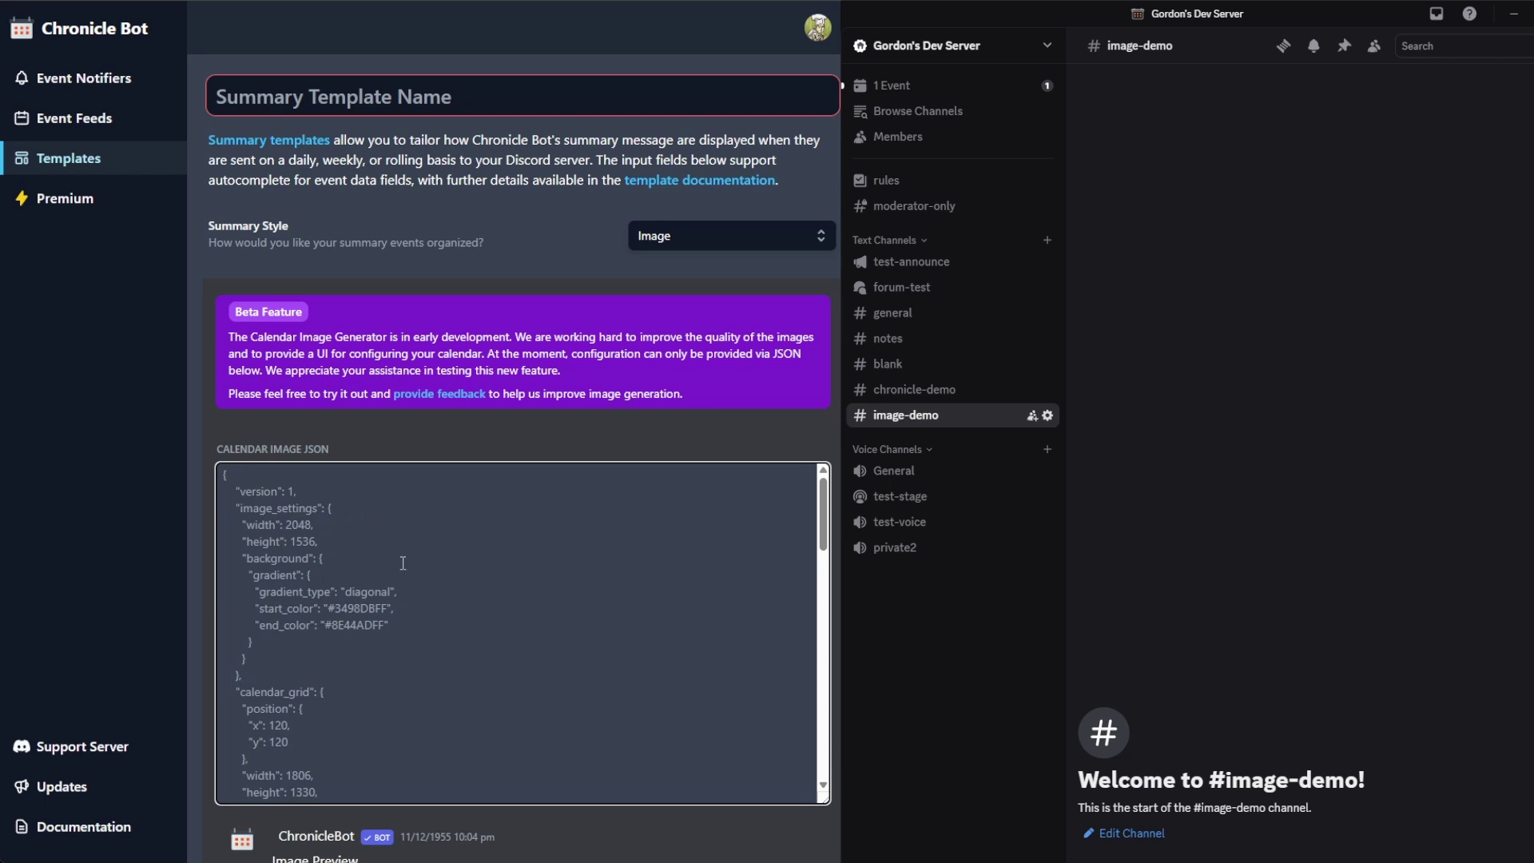
pyautogui.scroll(-1, 415, 619)
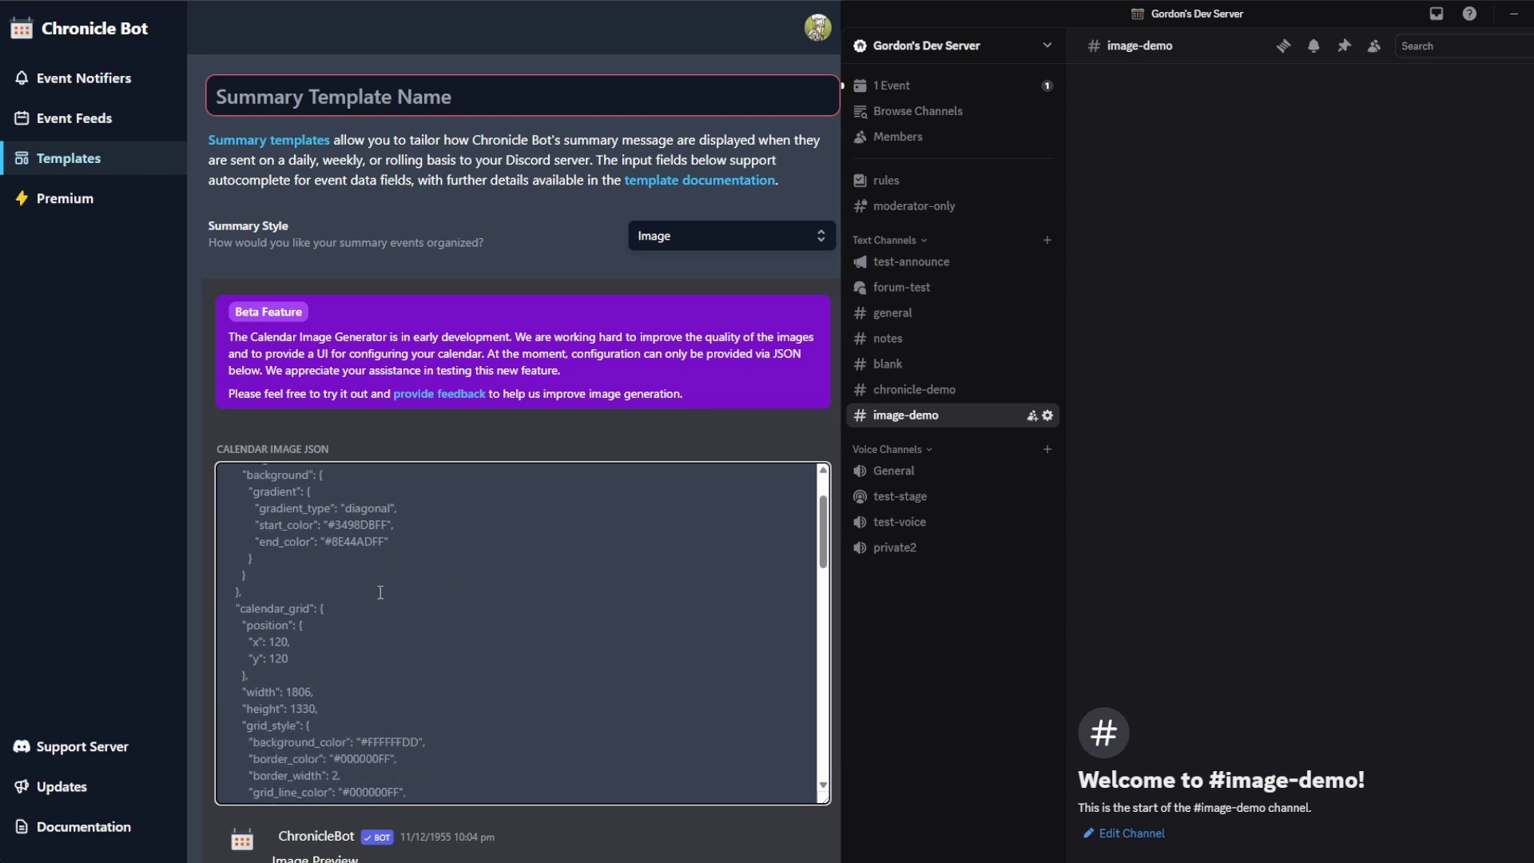
pyautogui.scroll(1, 330, 540)
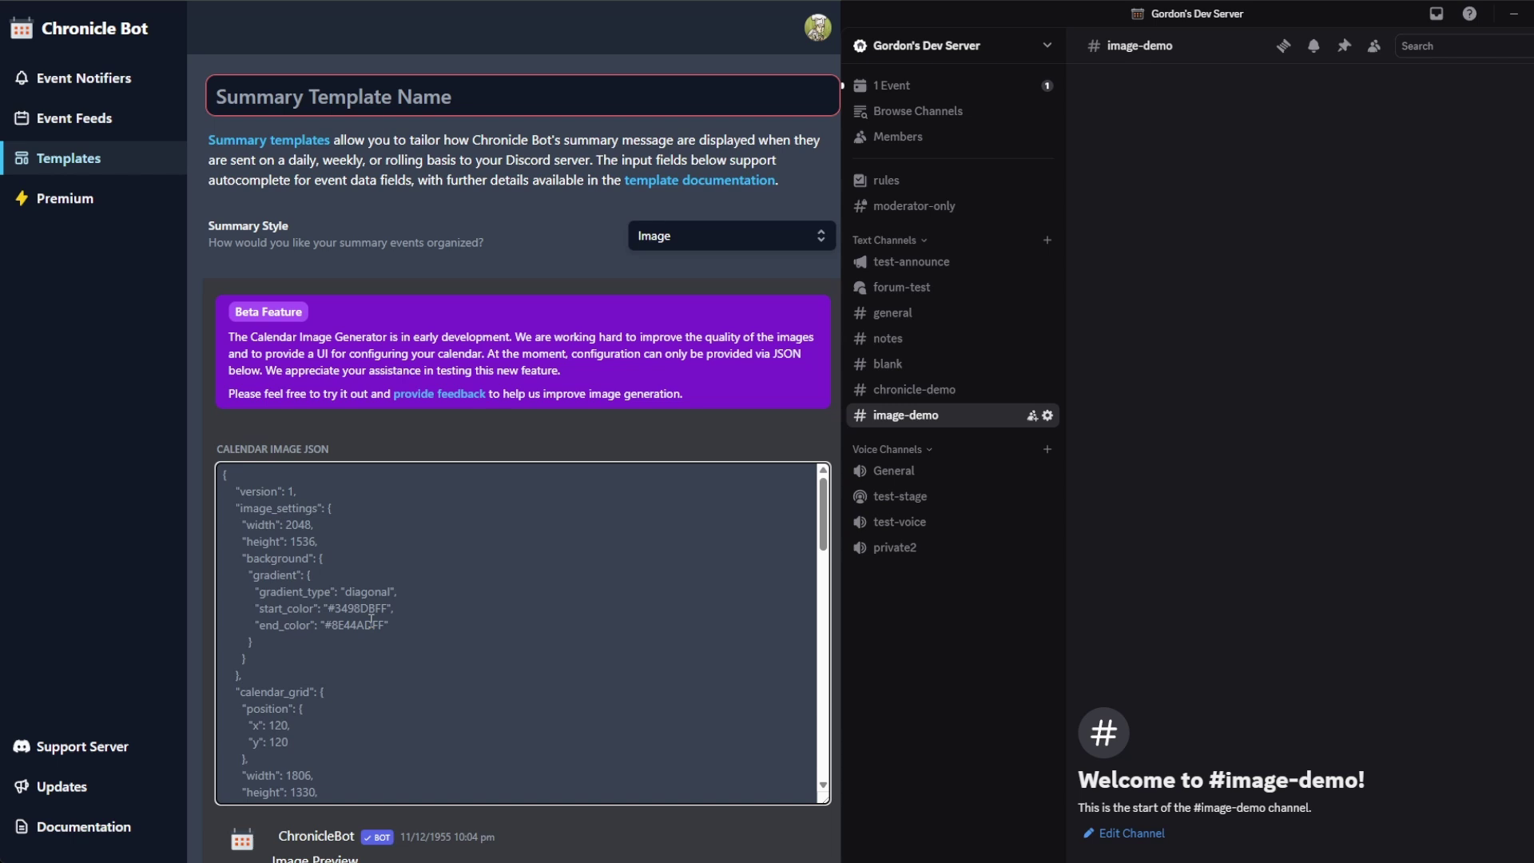
pyautogui.scroll(-1, 420, 648)
pyautogui.scroll(-1, 392, 672)
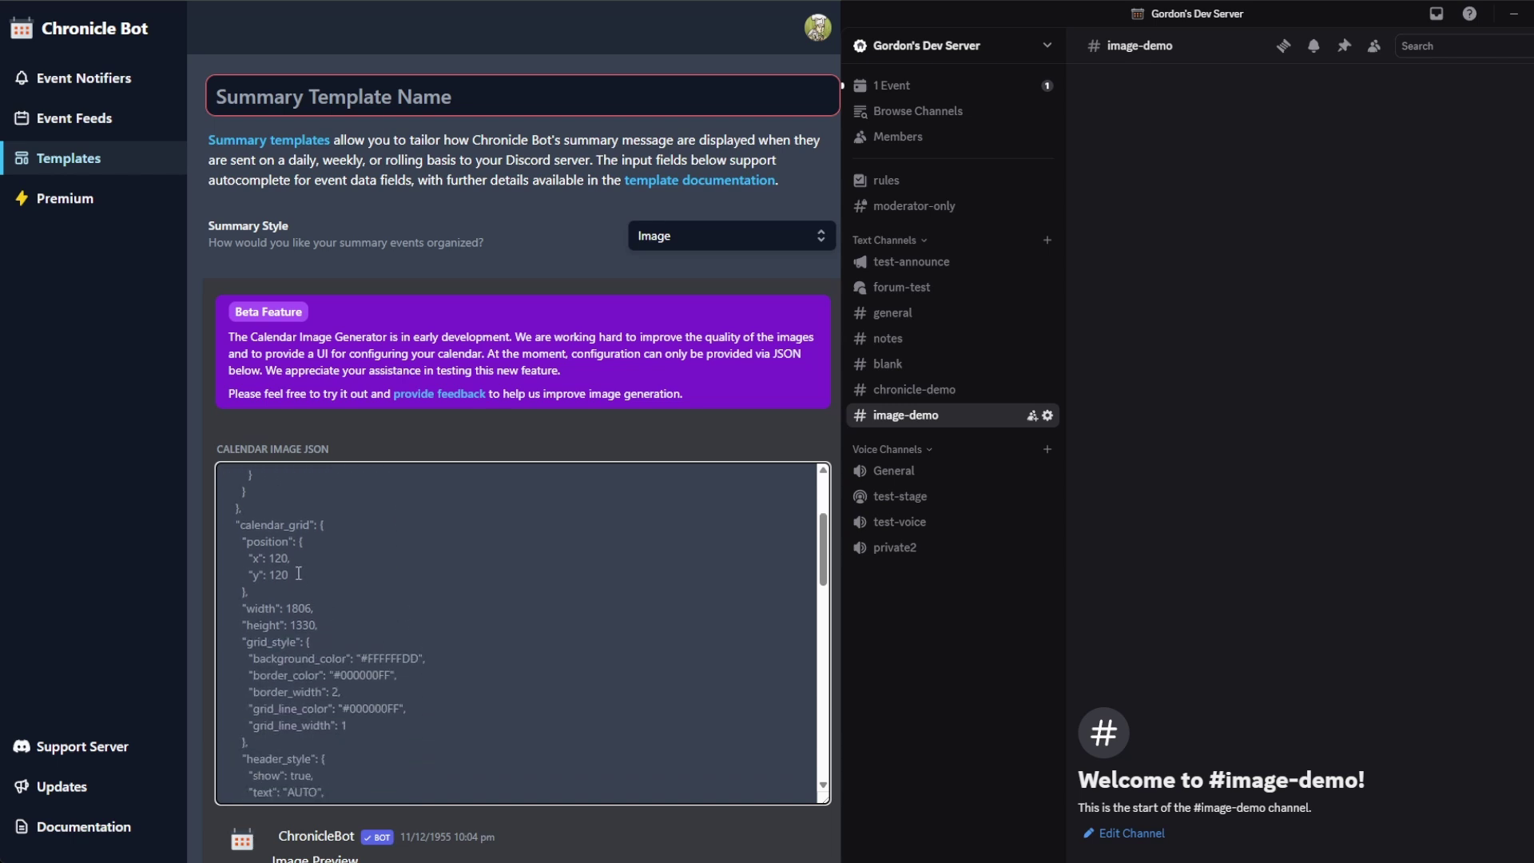
pyautogui.scroll(-1, 359, 588)
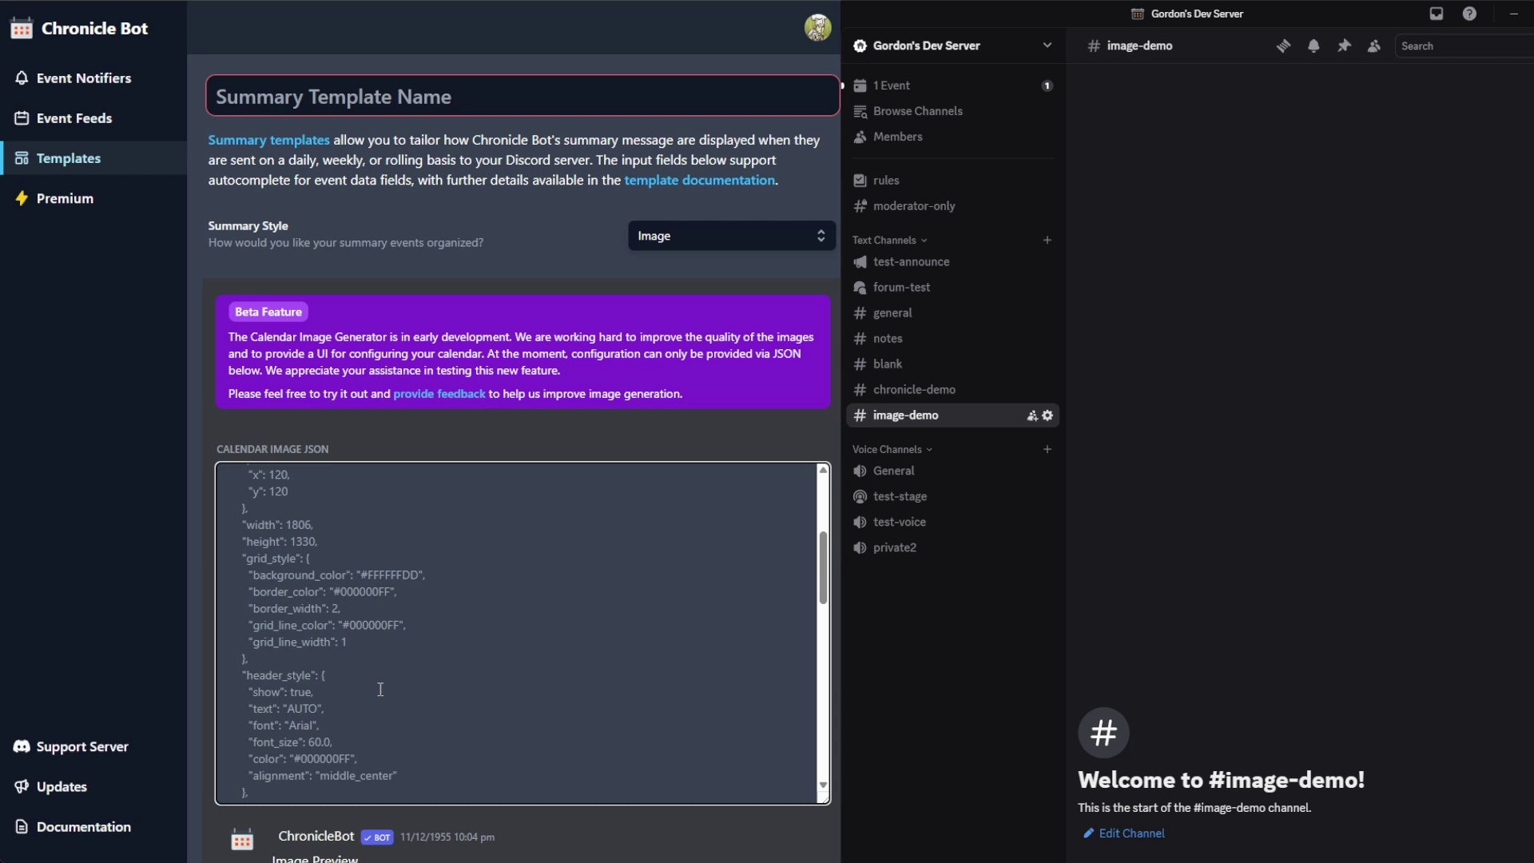
pyautogui.scroll(-4, 520, 831)
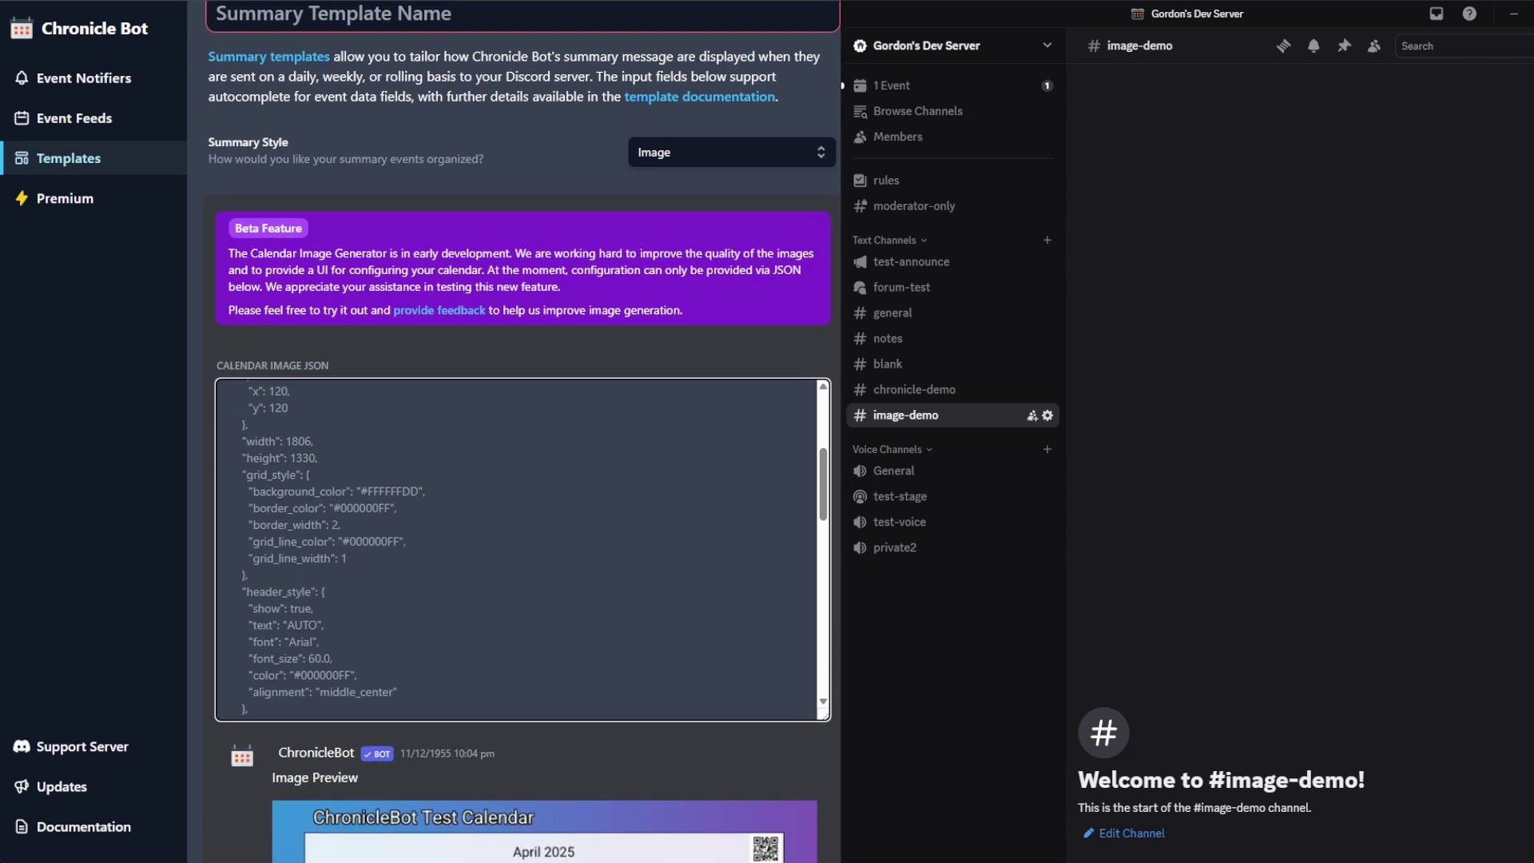
pyautogui.scroll(-2, 522, 431)
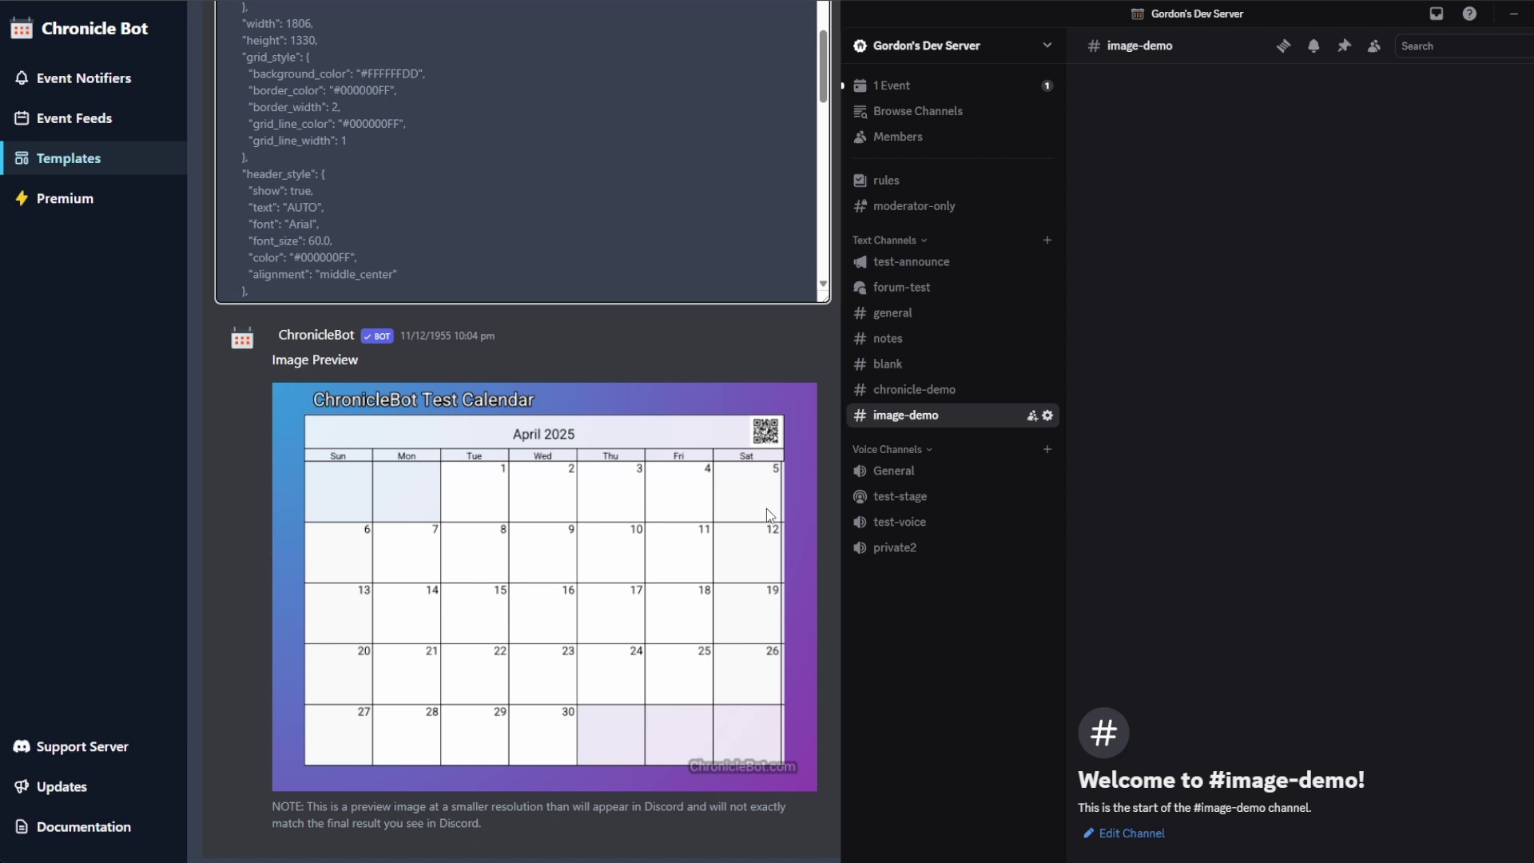
# Try an image width of 3048 in the calendar JSON's image settings, and restore it to 2048.
pyautogui.scroll(5, 533, 196)
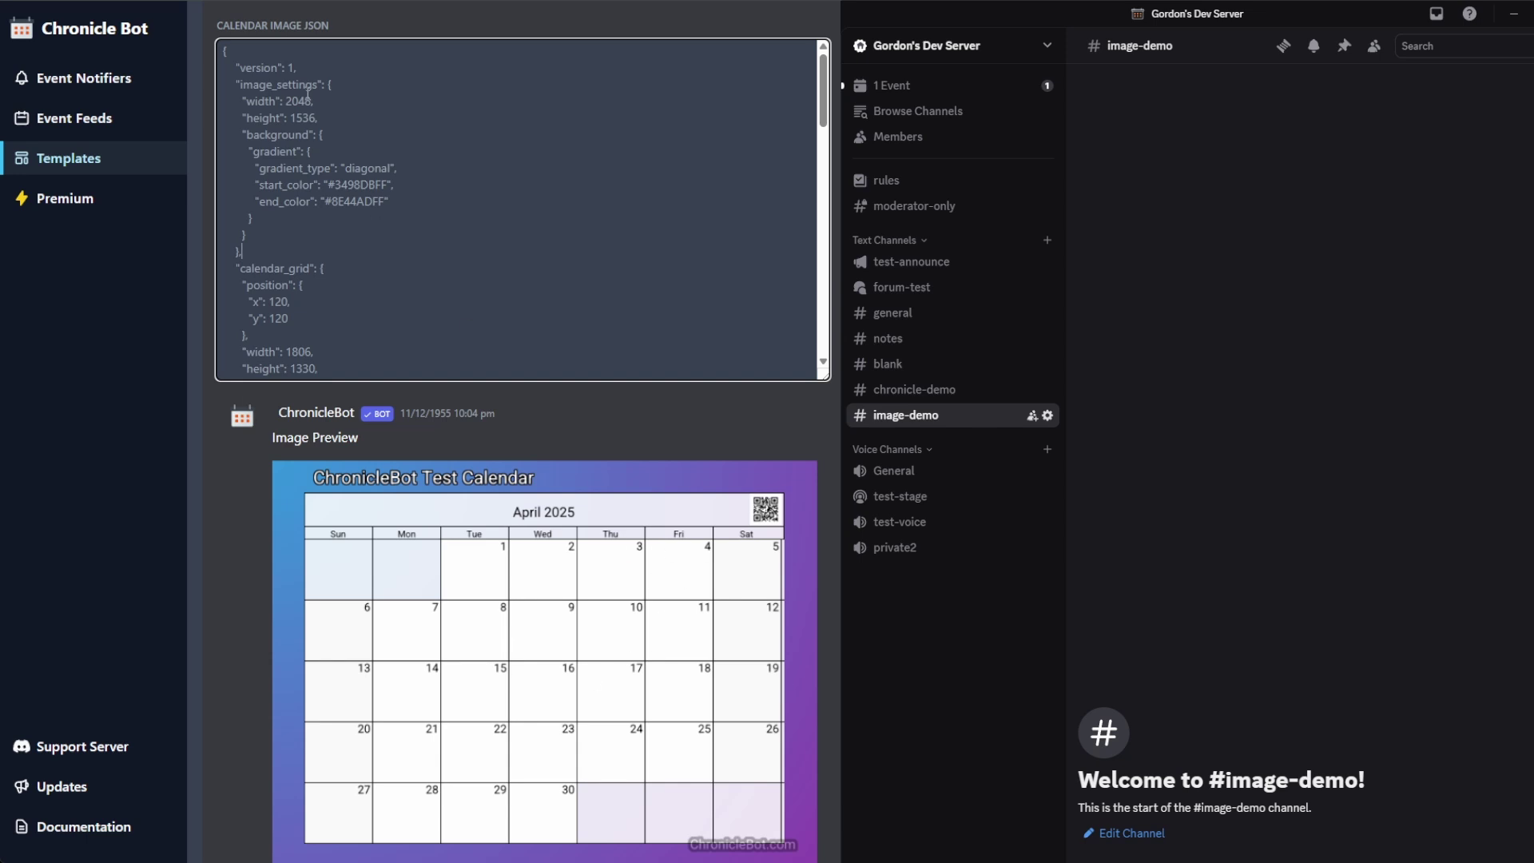
pyautogui.moveTo(285, 100); pyautogui.dragTo(292, 101)
pyautogui.write('3')
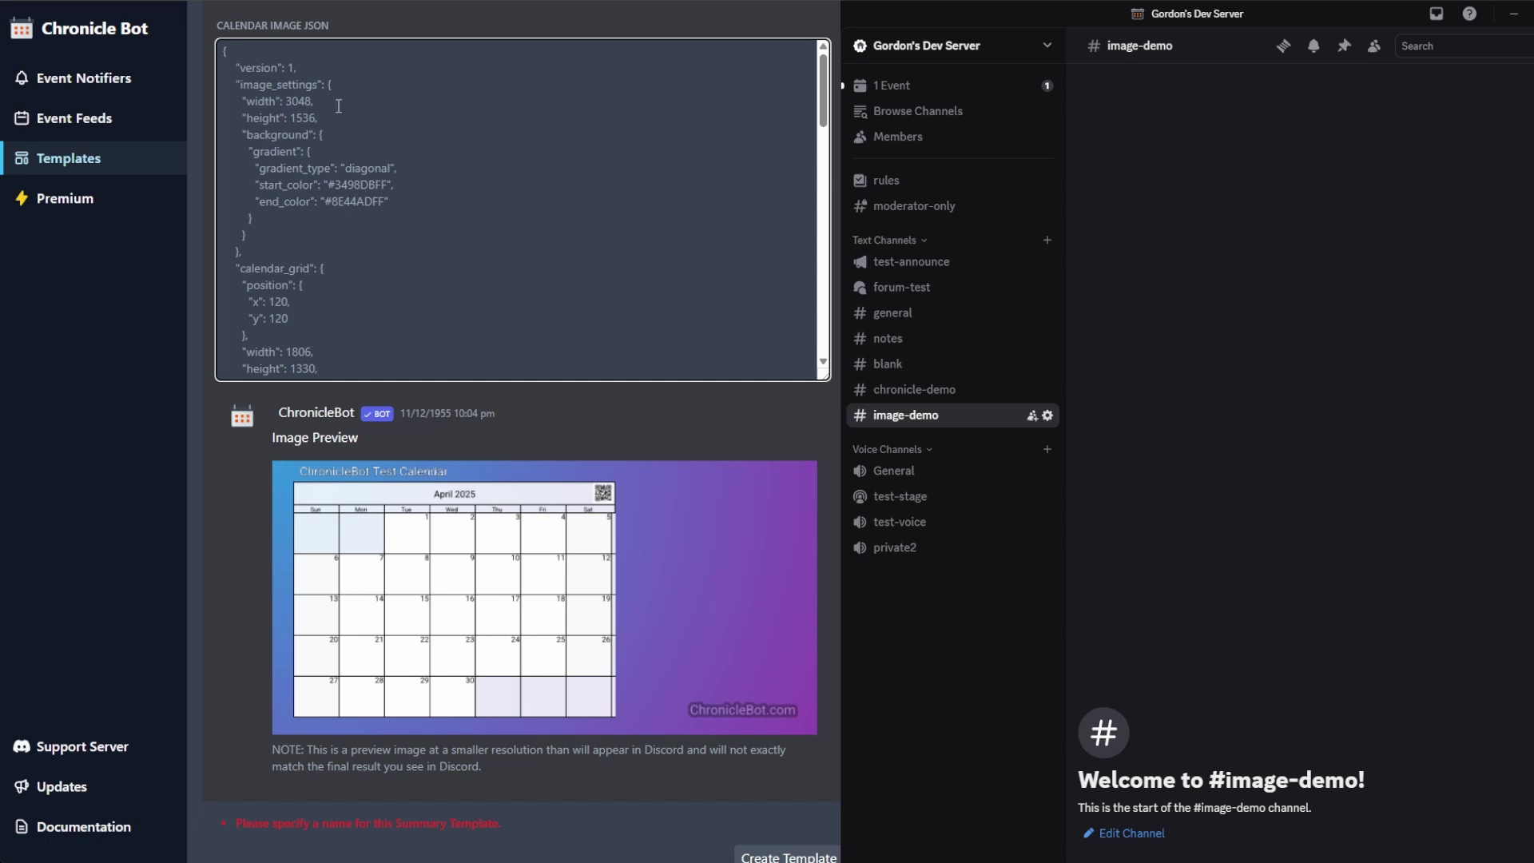
pyautogui.write('2')
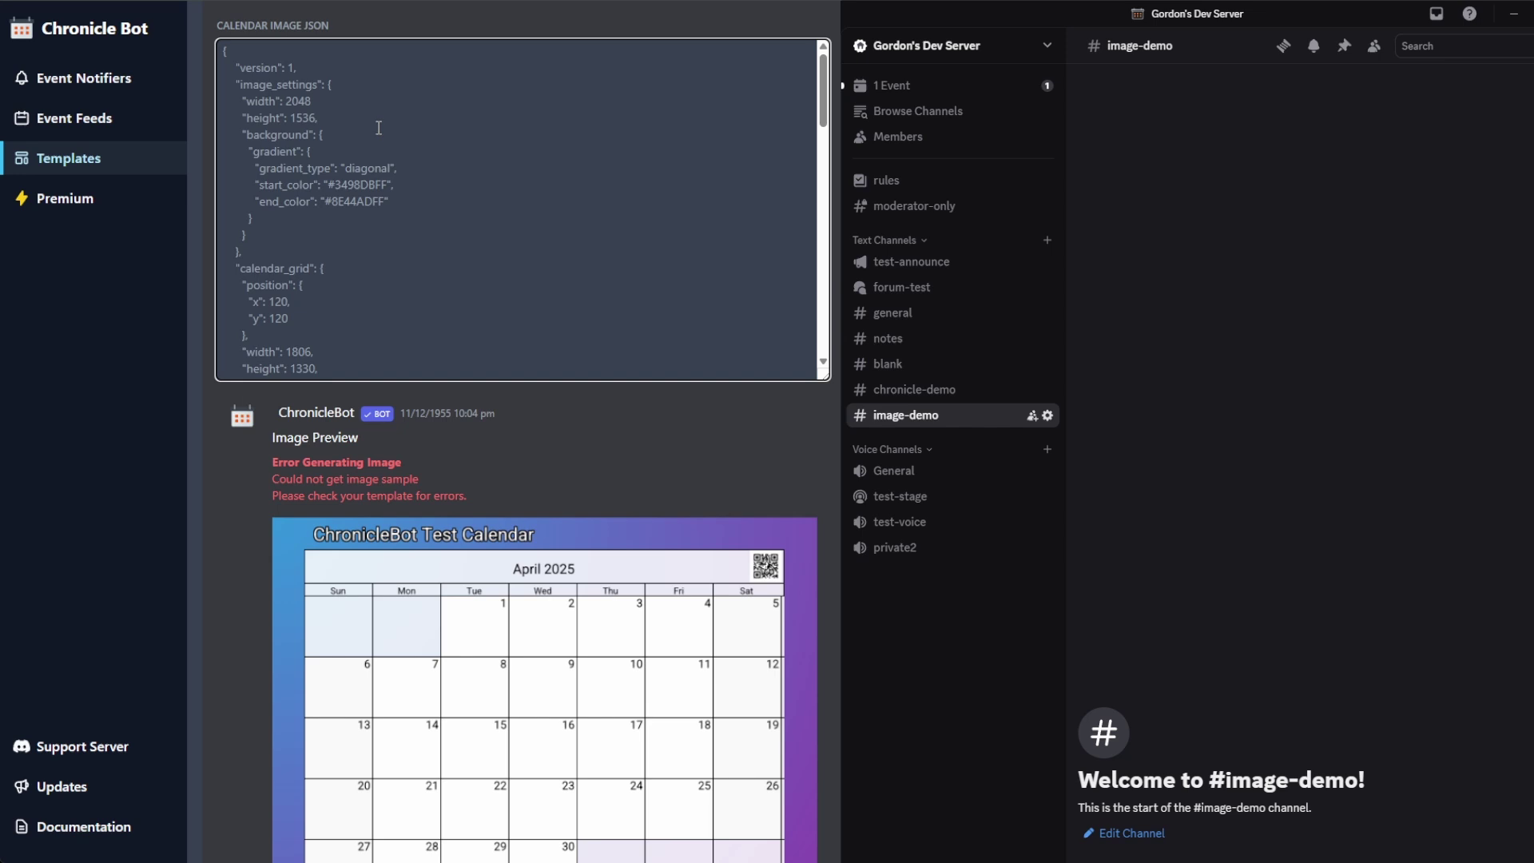
pyautogui.write(',')
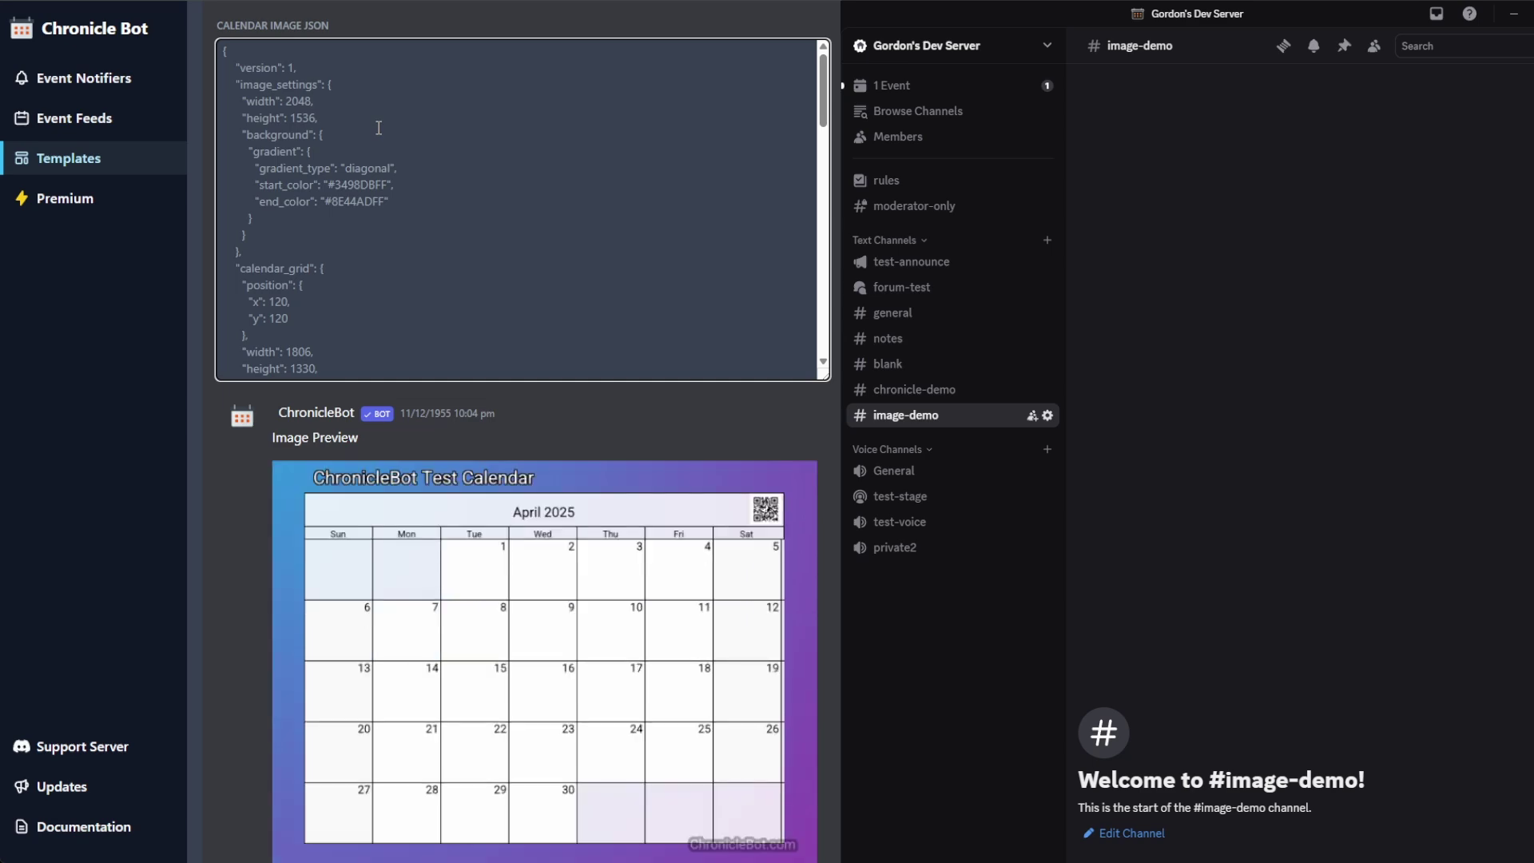
# Name the summary template "Image Gen Test" and create it.
pyautogui.scroll(5, 630, 127)
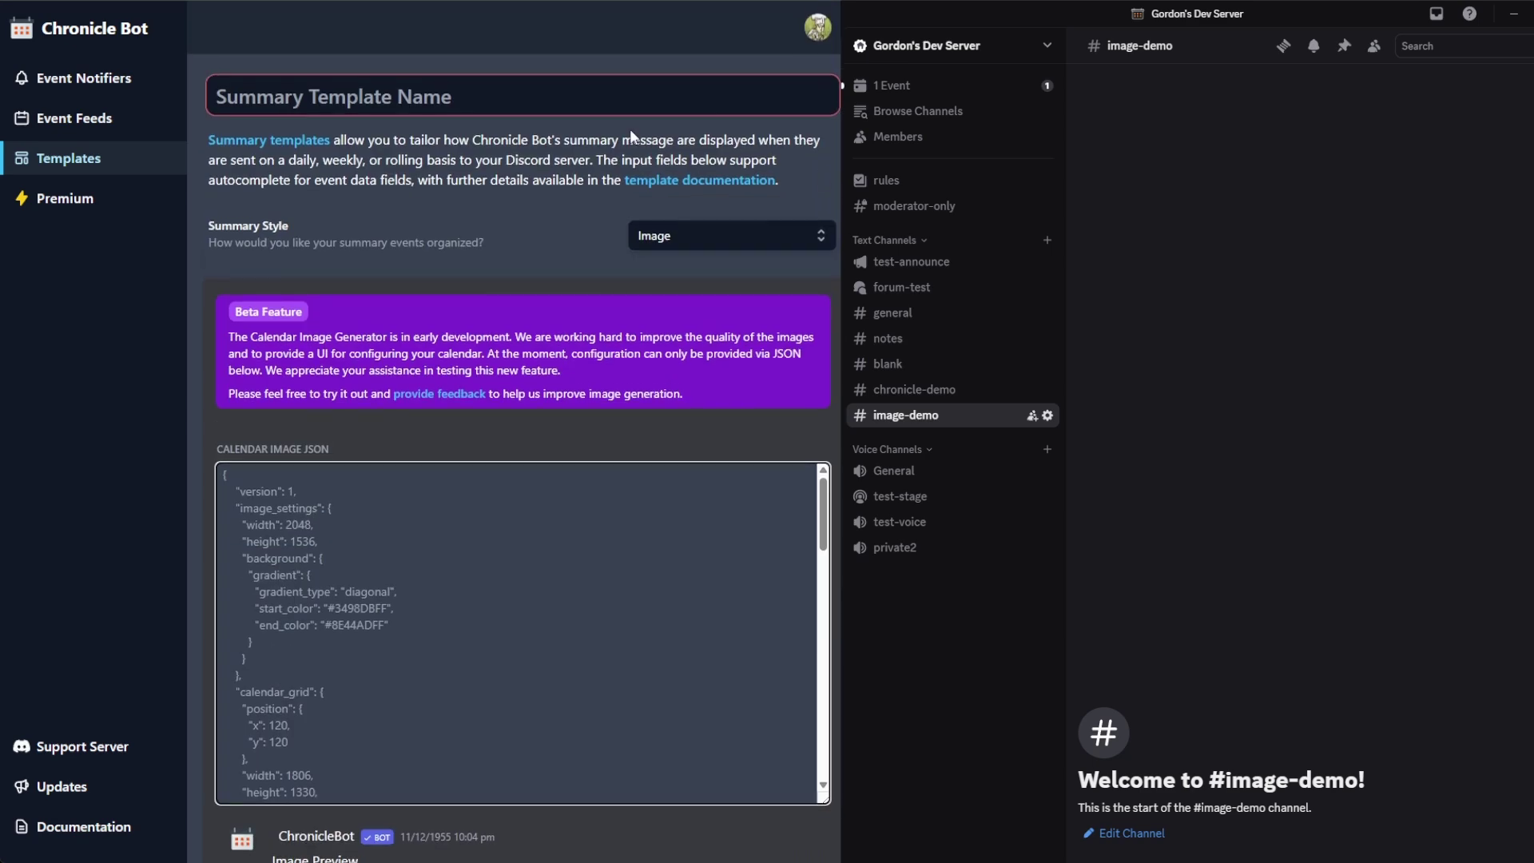
pyautogui.click(589, 92)
pyautogui.write('Image ')
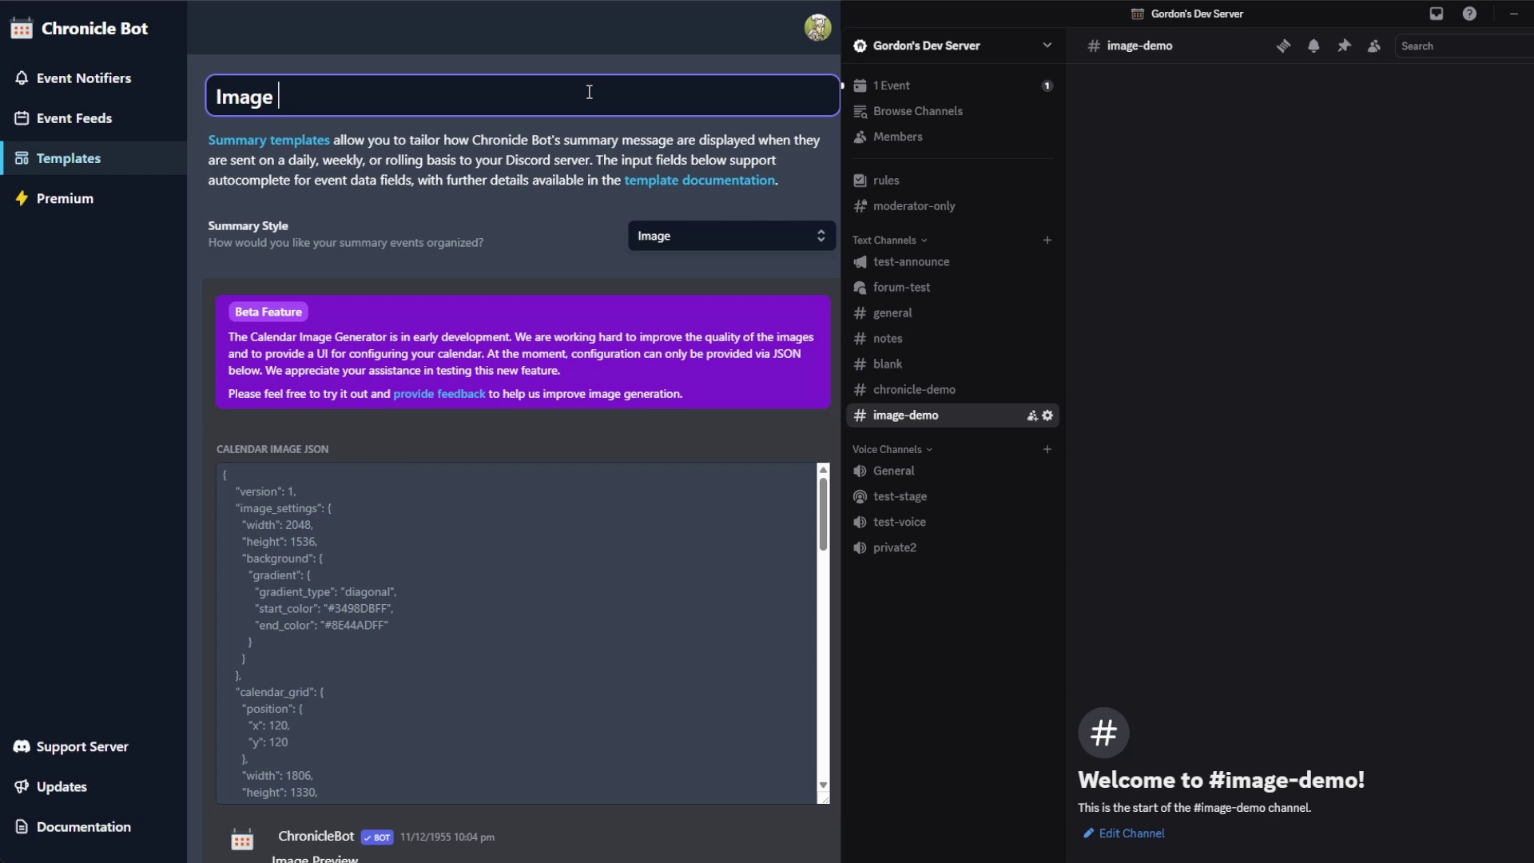
pyautogui.write('Gen Test')
pyautogui.scroll(-7, 660, 673)
pyautogui.click(799, 759)
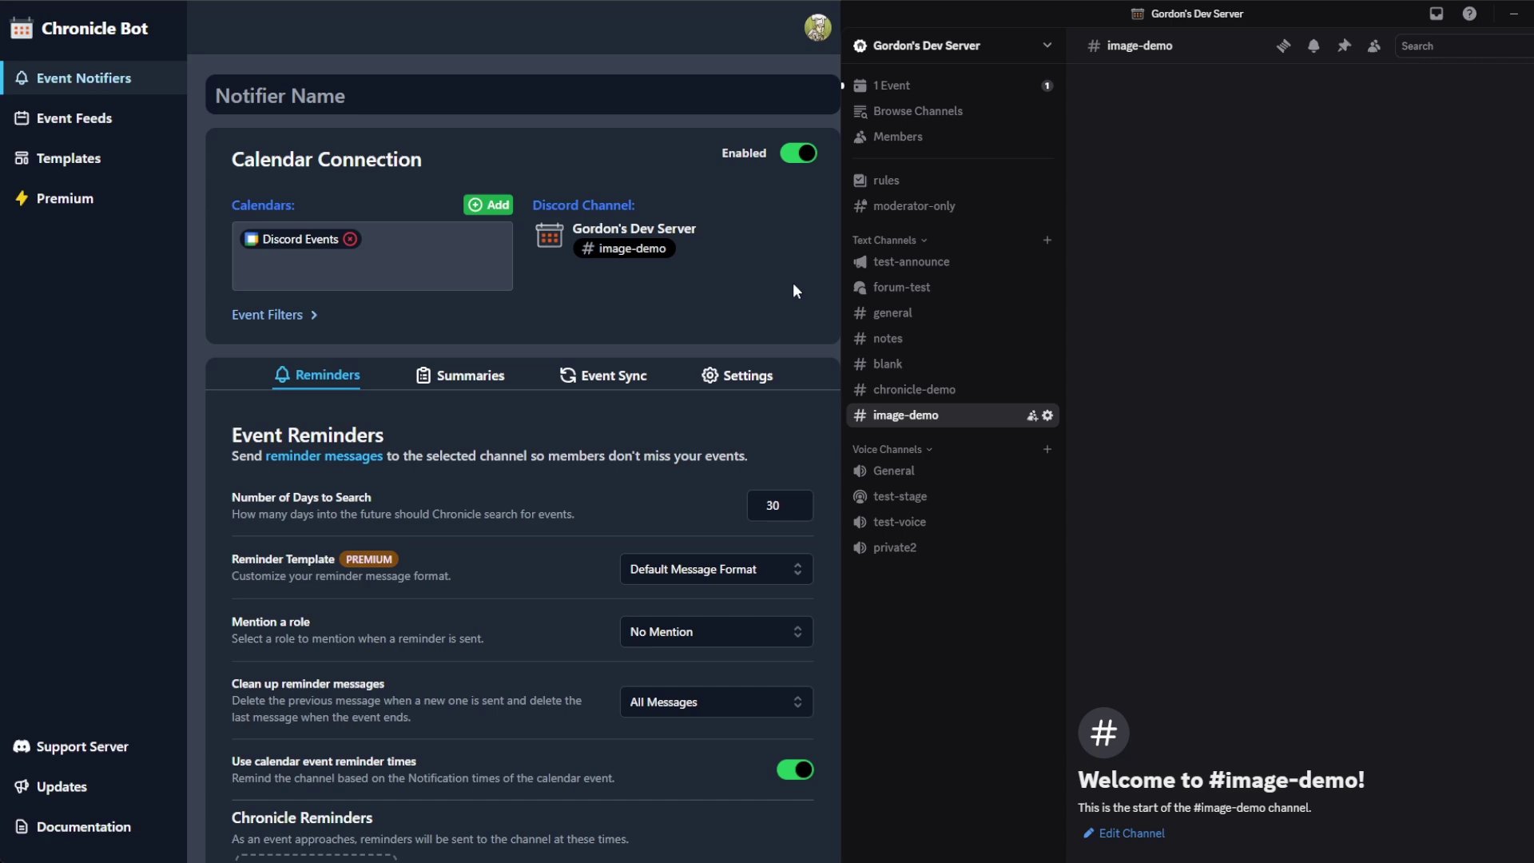
# Add a scheduled summary to the image-demo event notifier, using the Template message style with the Image Gen Test template.
pyautogui.click(462, 377)
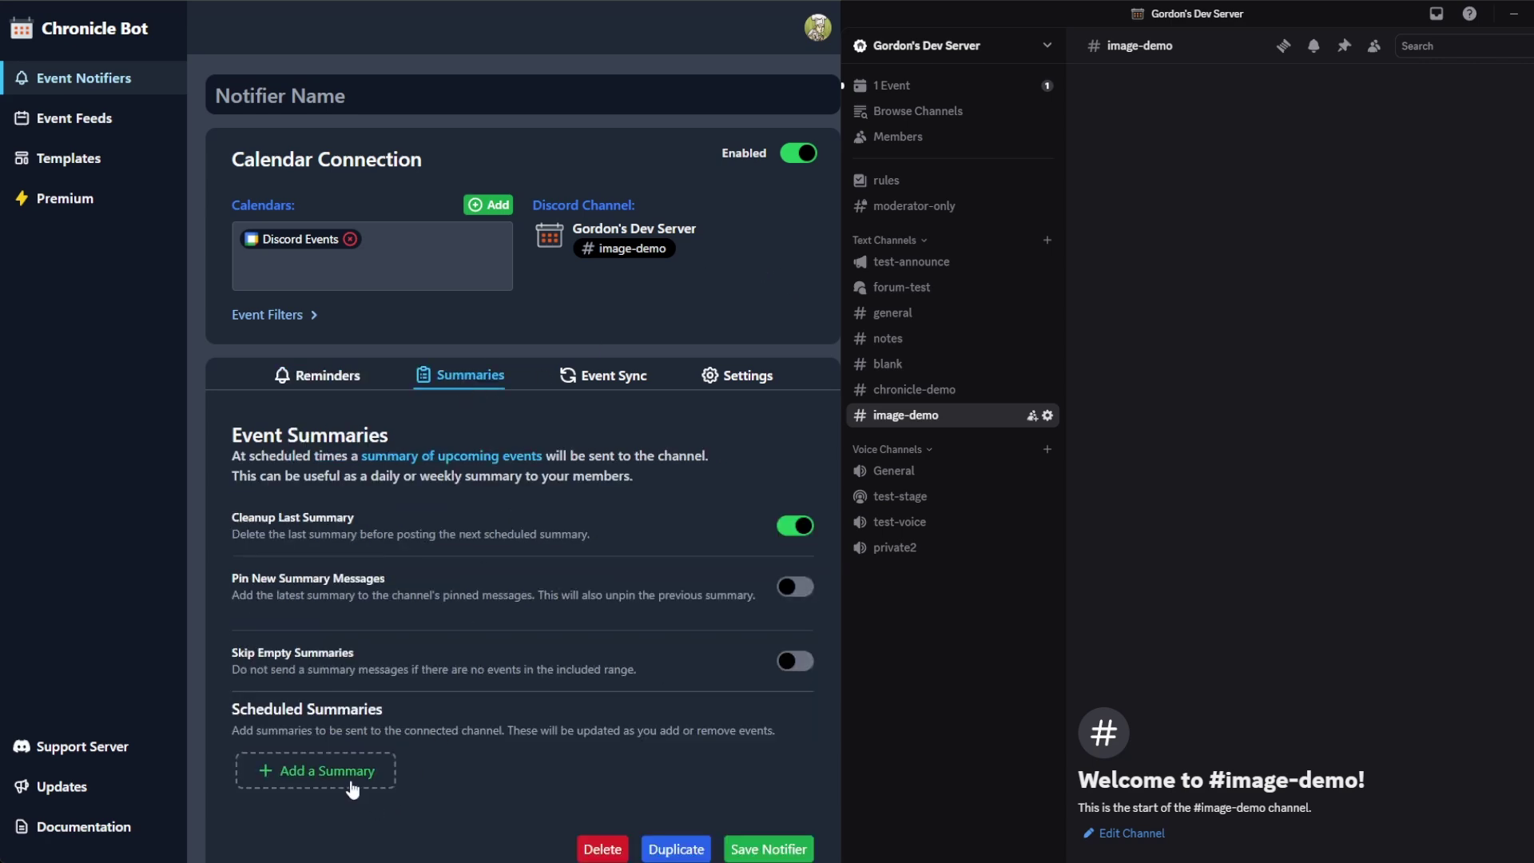
pyautogui.click(295, 771)
pyautogui.scroll(-4, 490, 700)
pyautogui.click(351, 481)
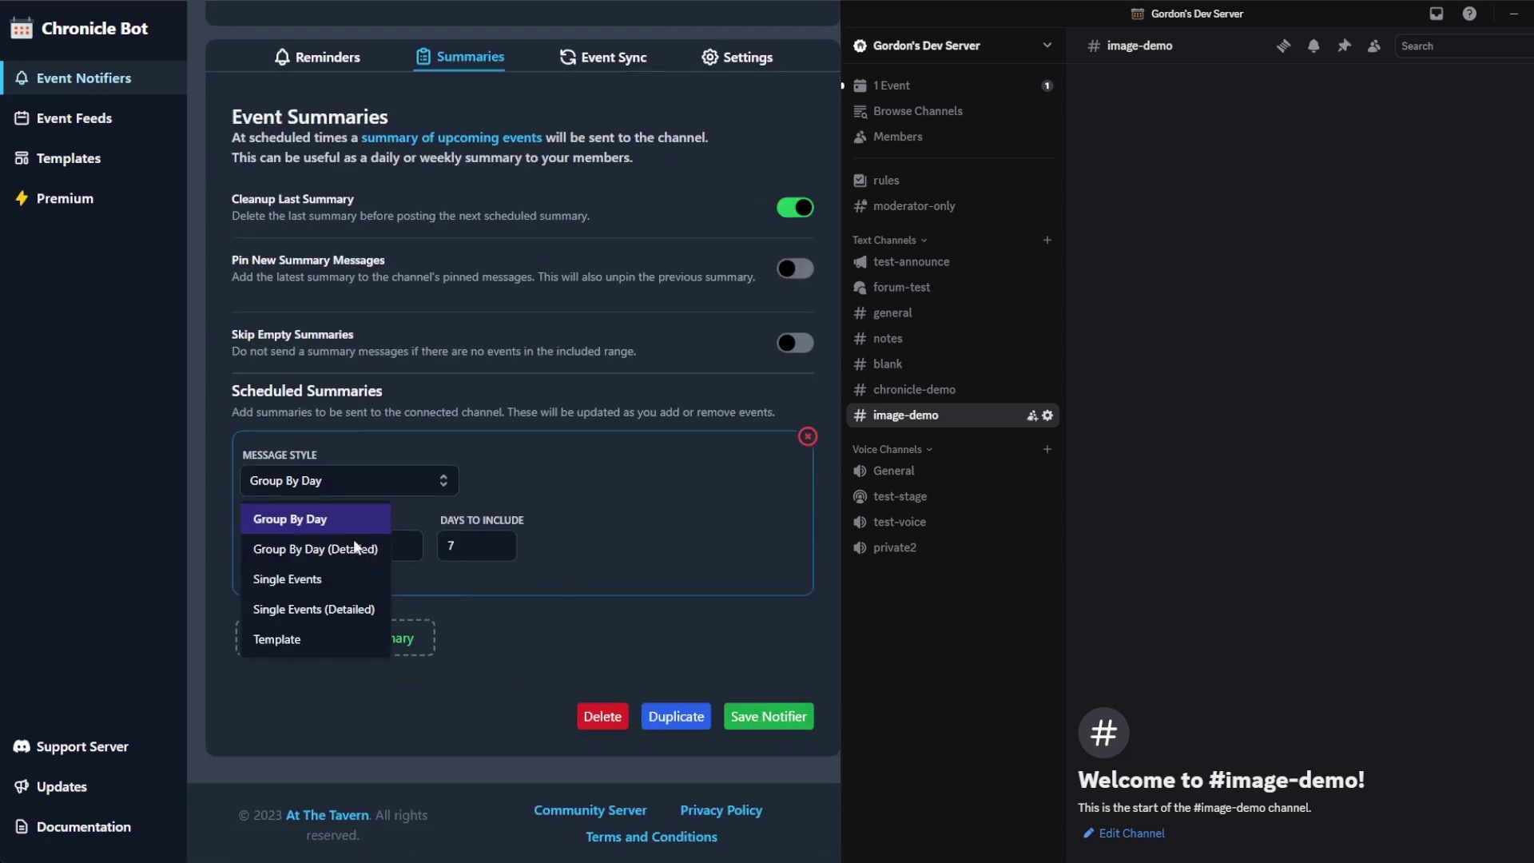
pyautogui.click(336, 639)
pyautogui.click(593, 478)
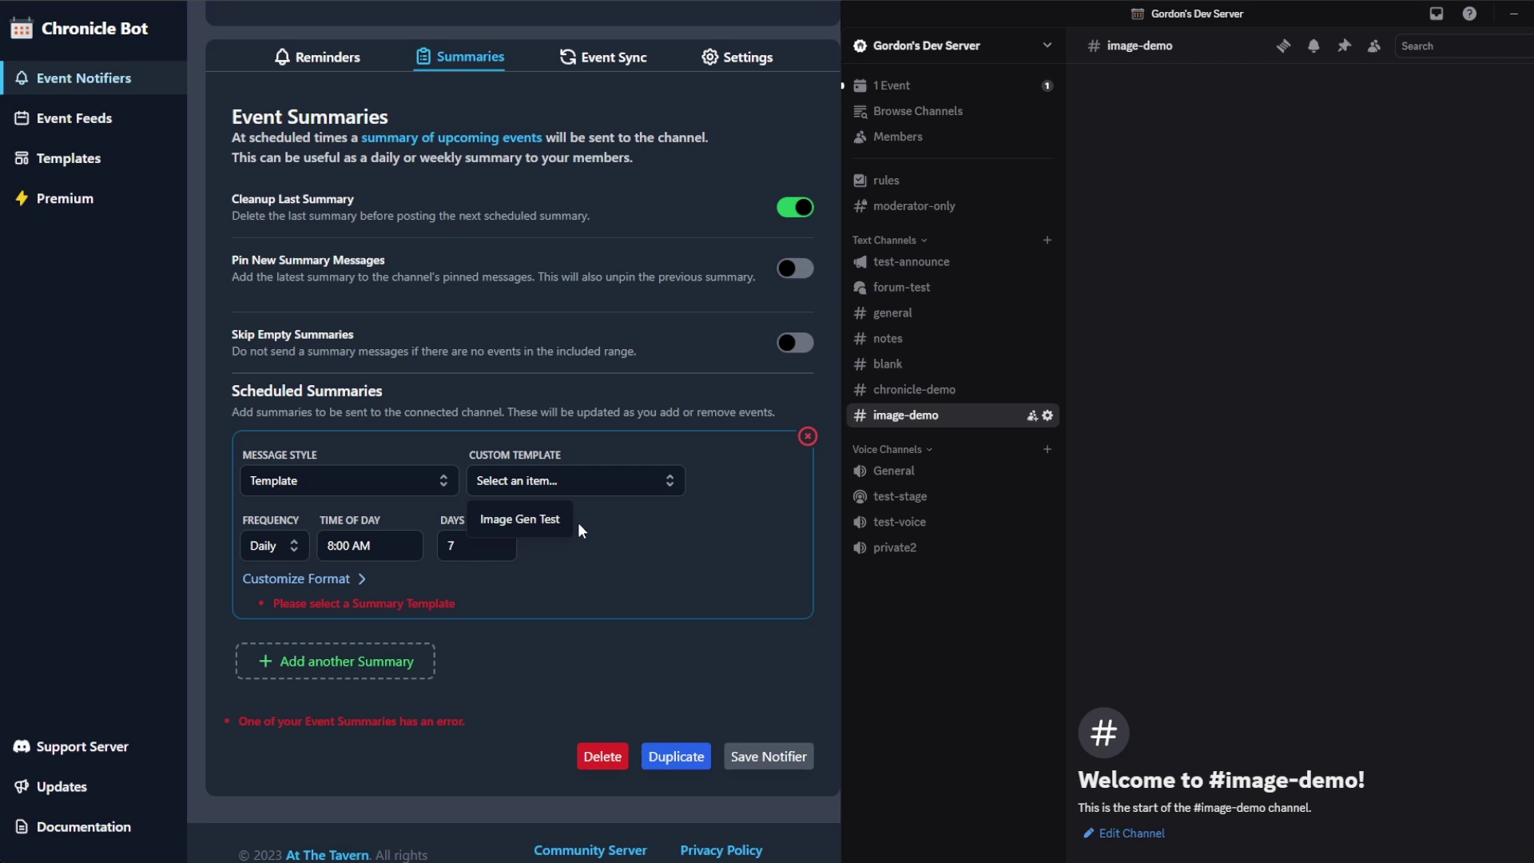
pyautogui.click(538, 521)
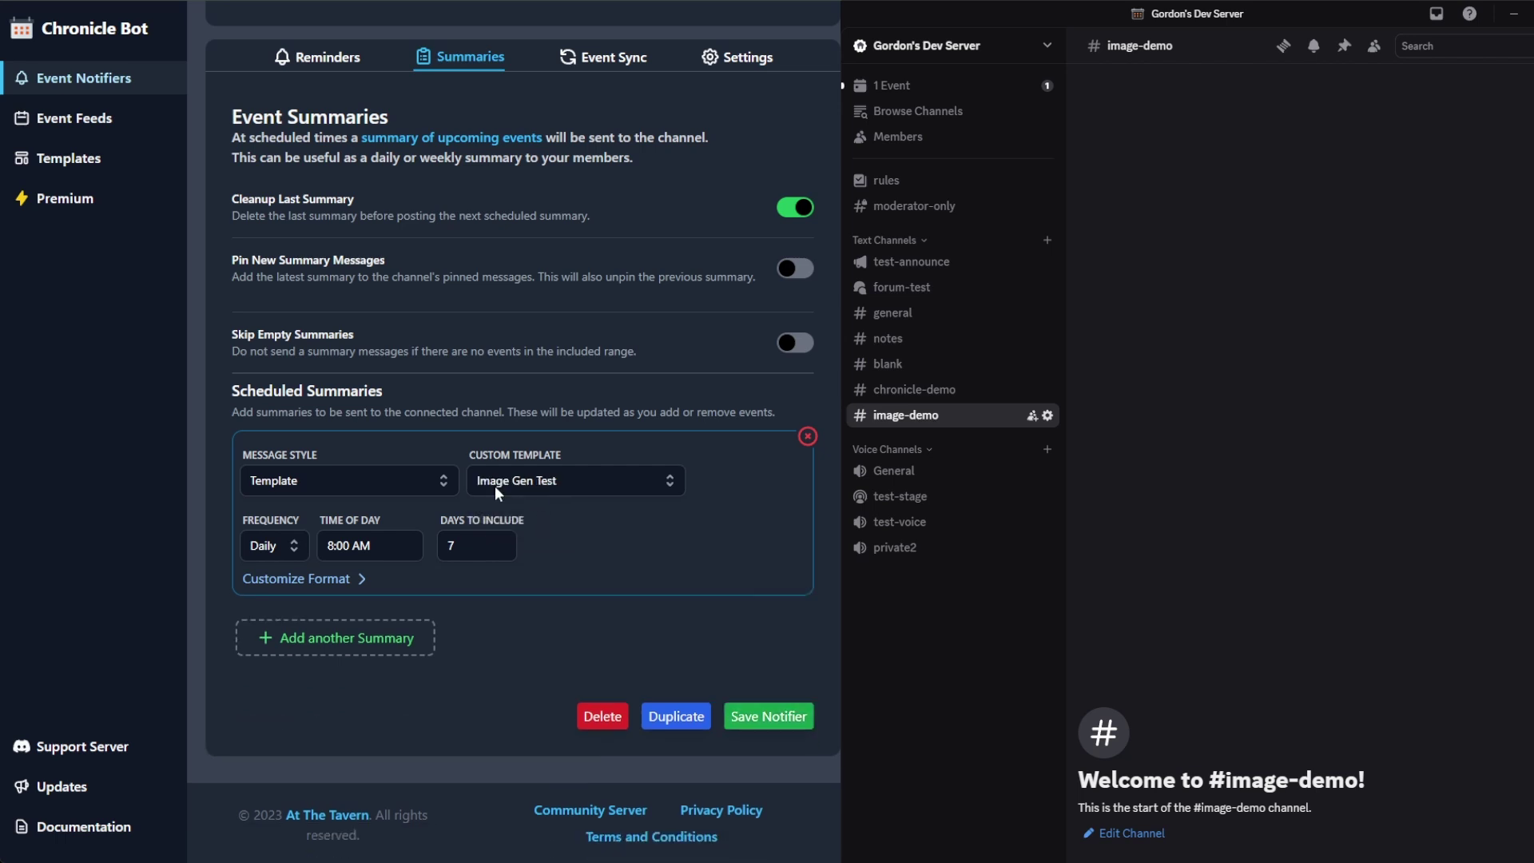
# Set the scheduled summary's frequency to Monthly and save the notifier.
pyautogui.click(291, 548)
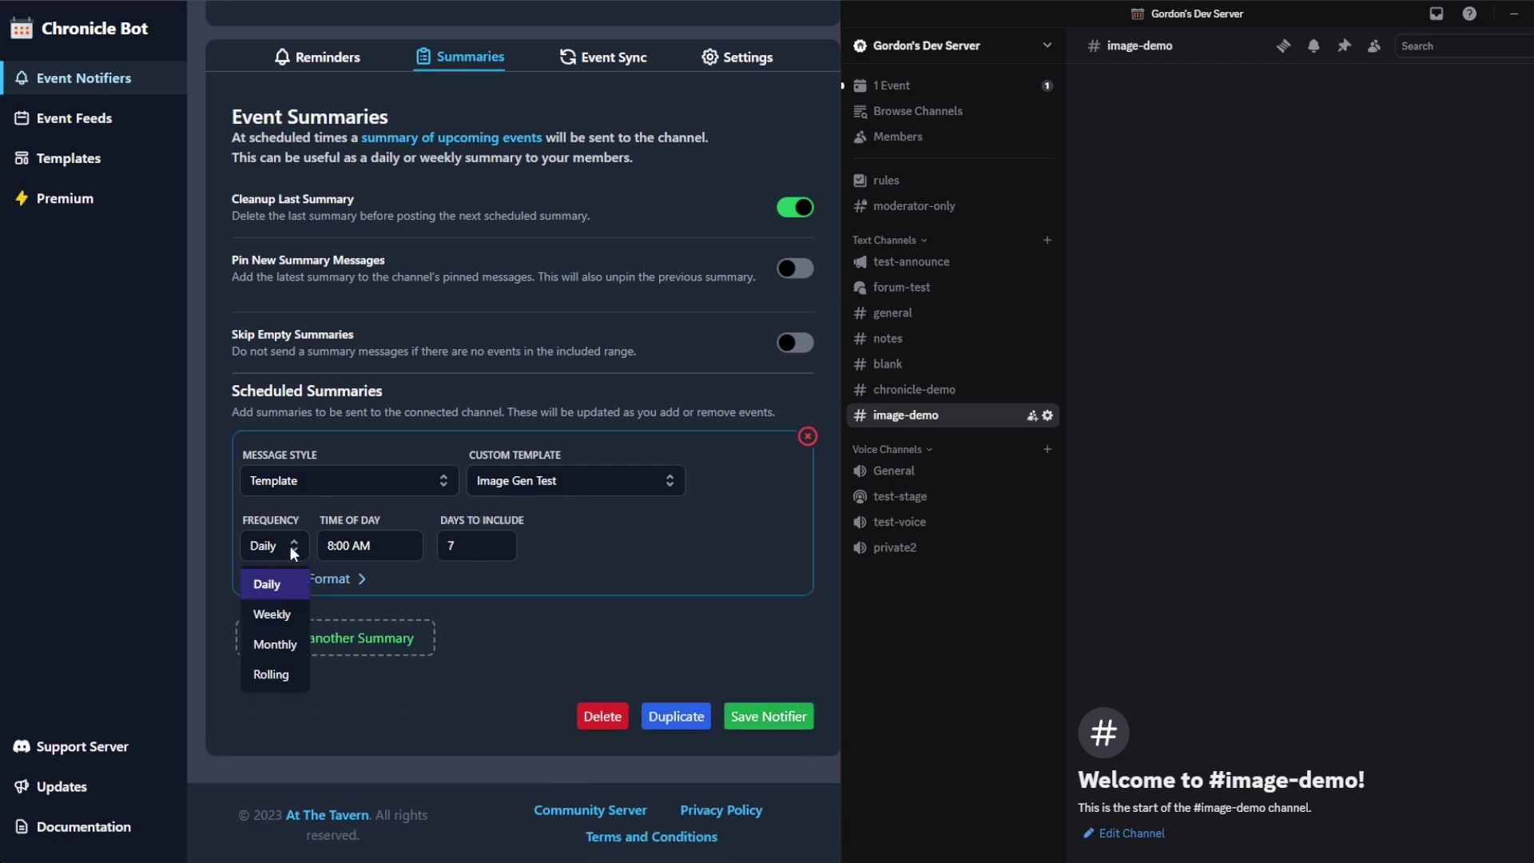
pyautogui.click(285, 644)
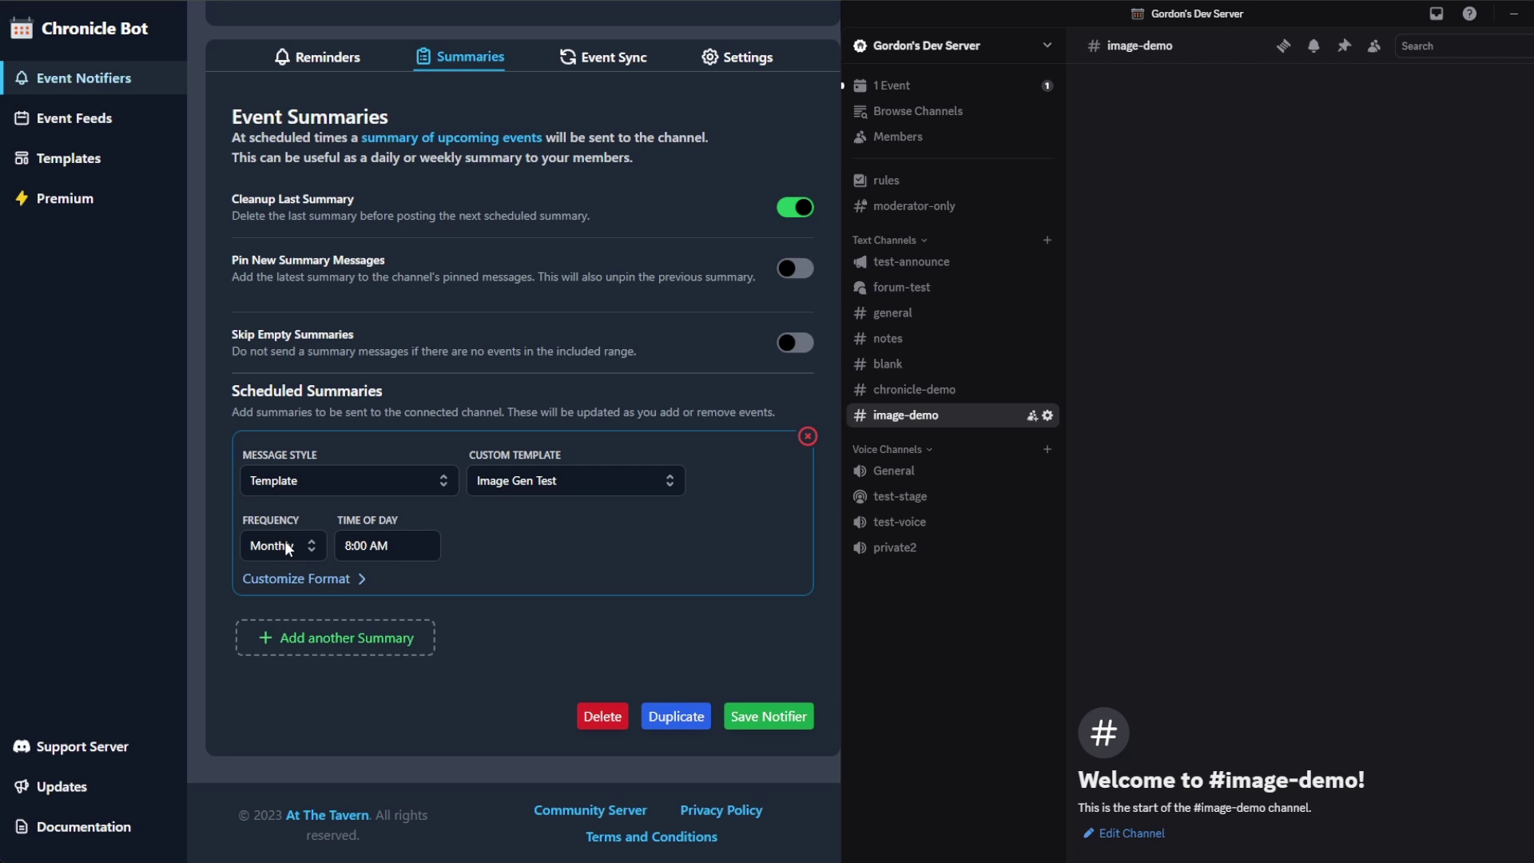
pyautogui.click(771, 717)
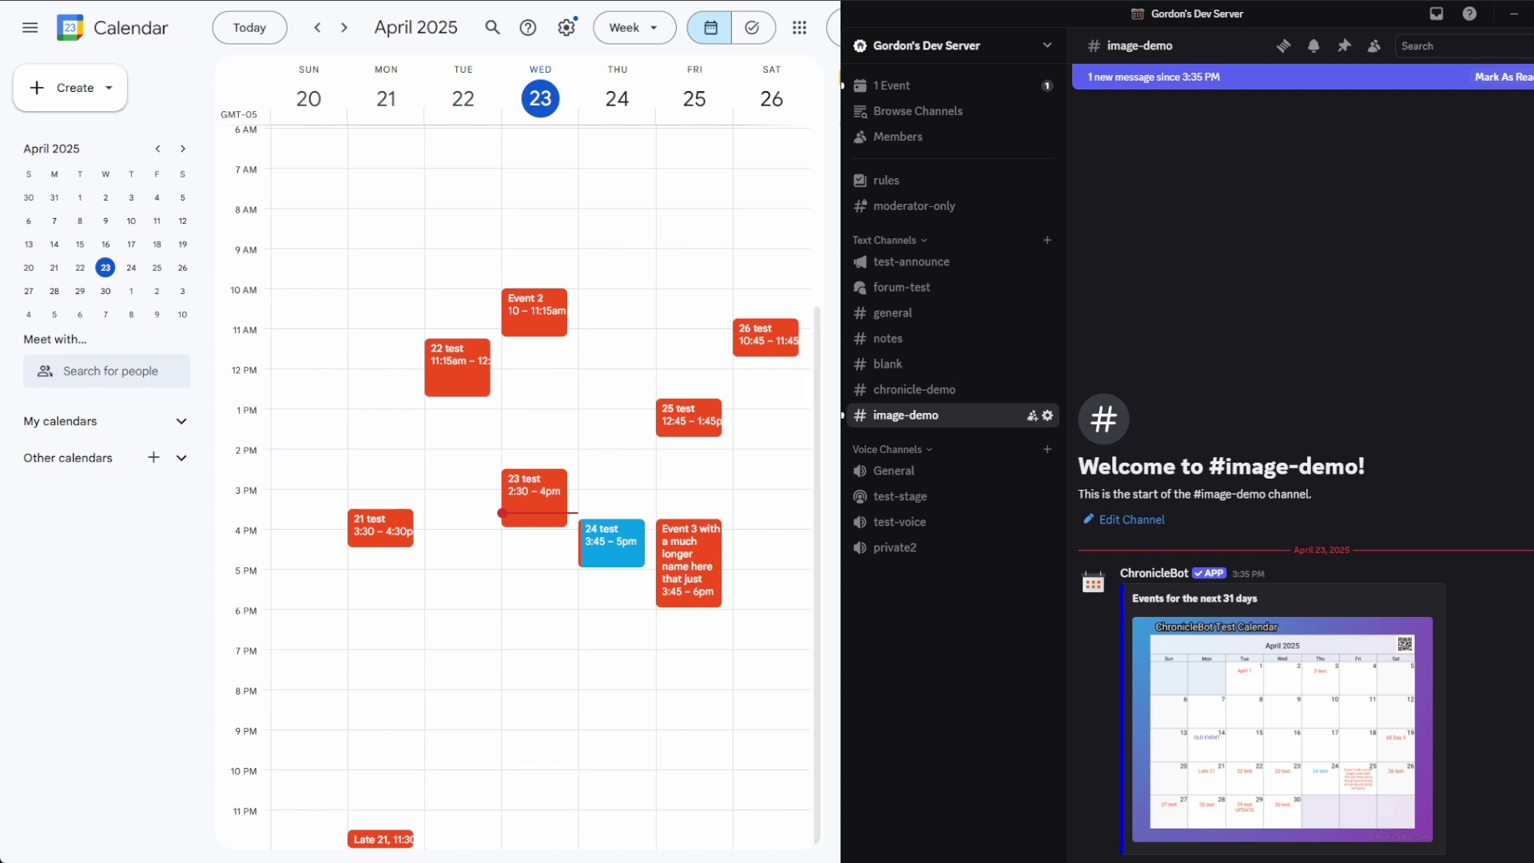
# Switch to Discord and view the calendar image posted in the image-demo channel at full size.
pyautogui.click(1394, 719)
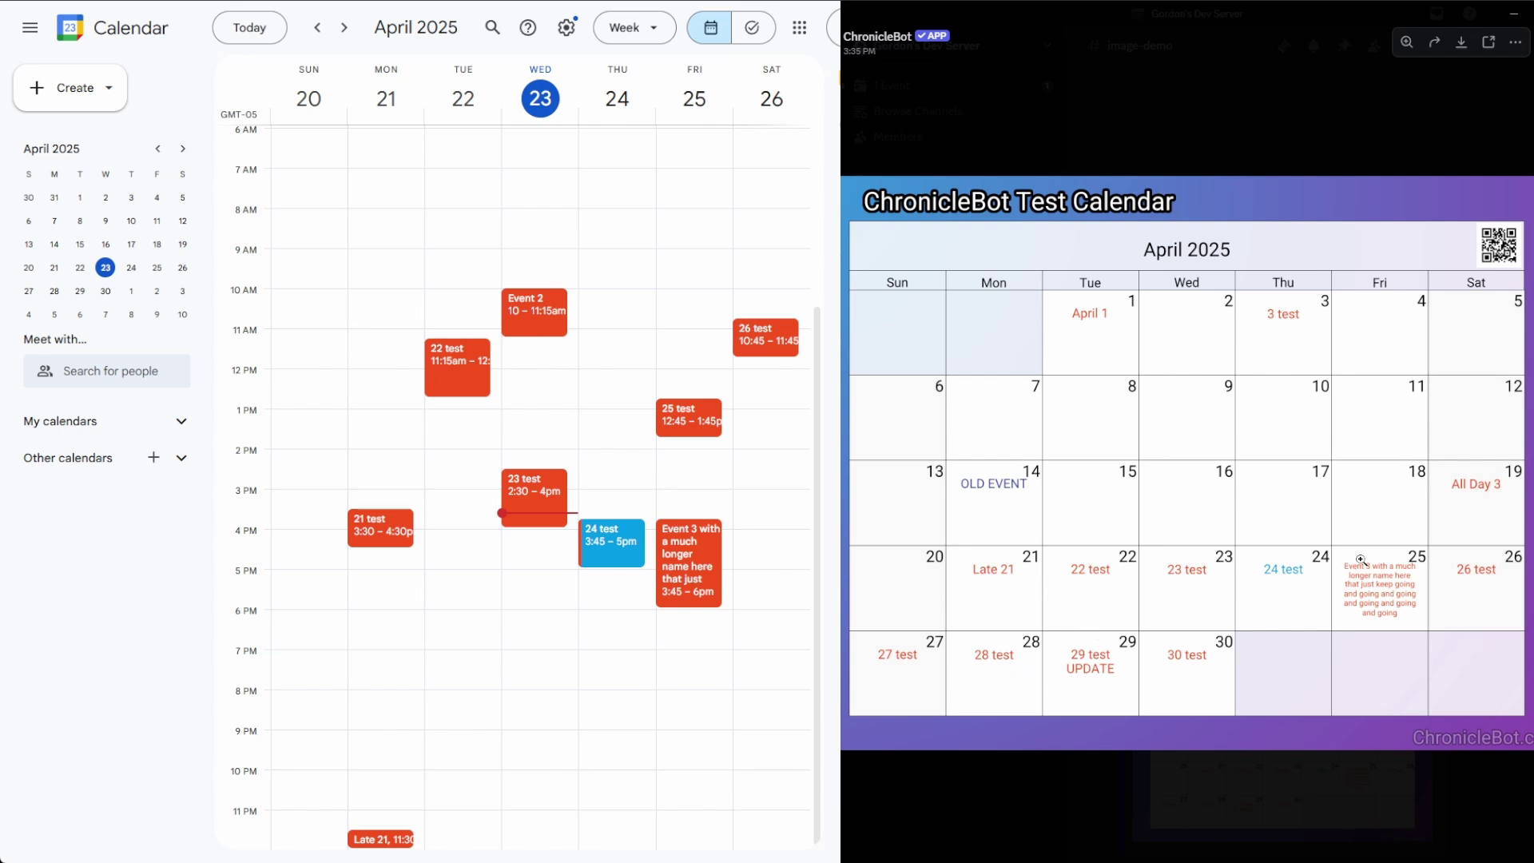
pyautogui.click(1391, 148)
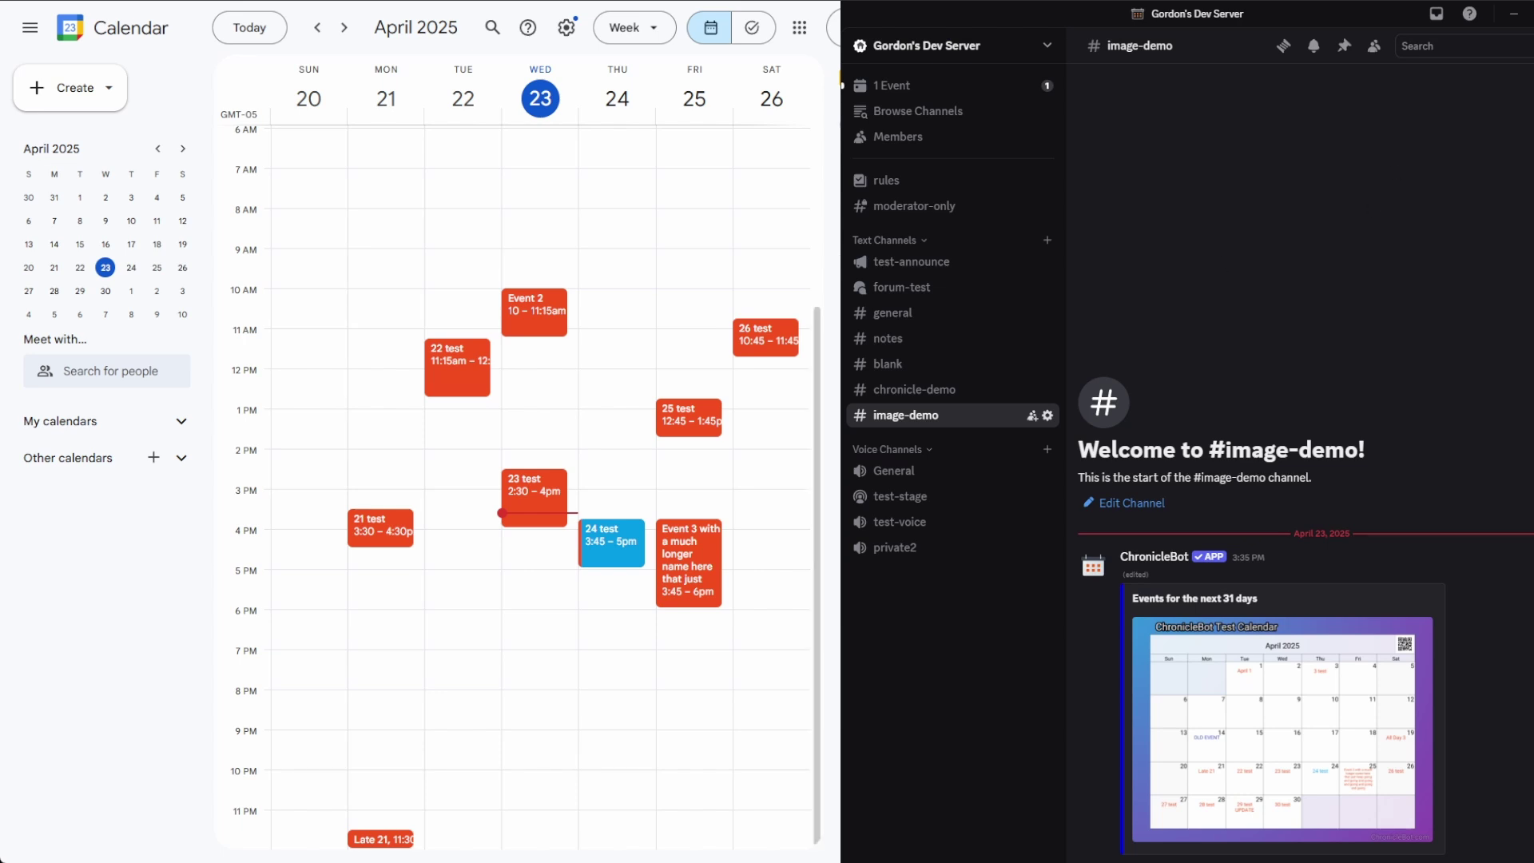
pyautogui.click(1298, 740)
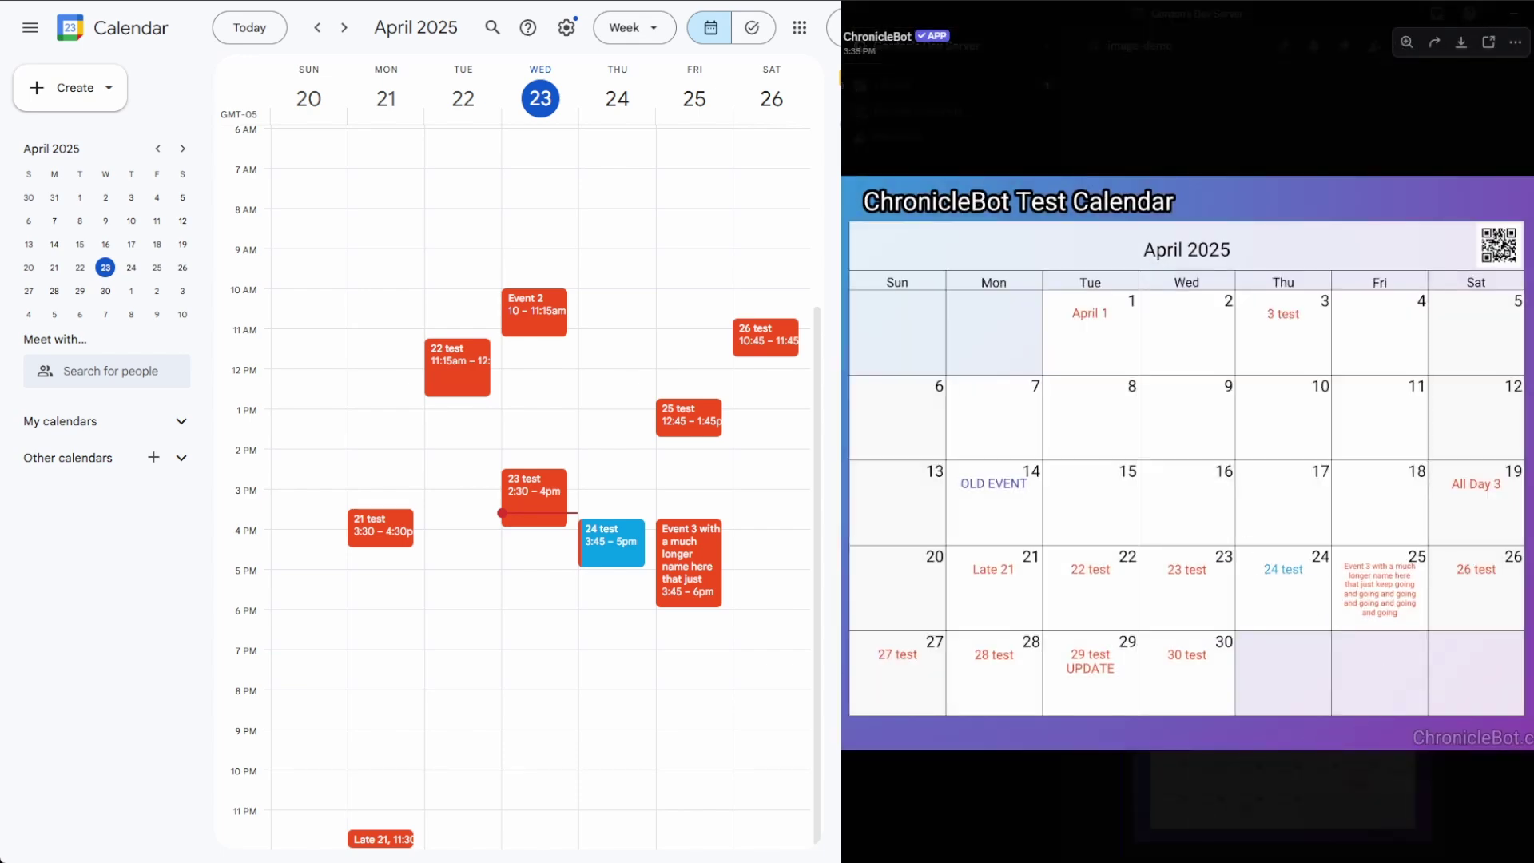
pyautogui.click(1468, 108)
# In Google Calendar, recolor the "24 test" event dark red and save it, and check the posted calendar image in Discord.
pyautogui.click(605, 559)
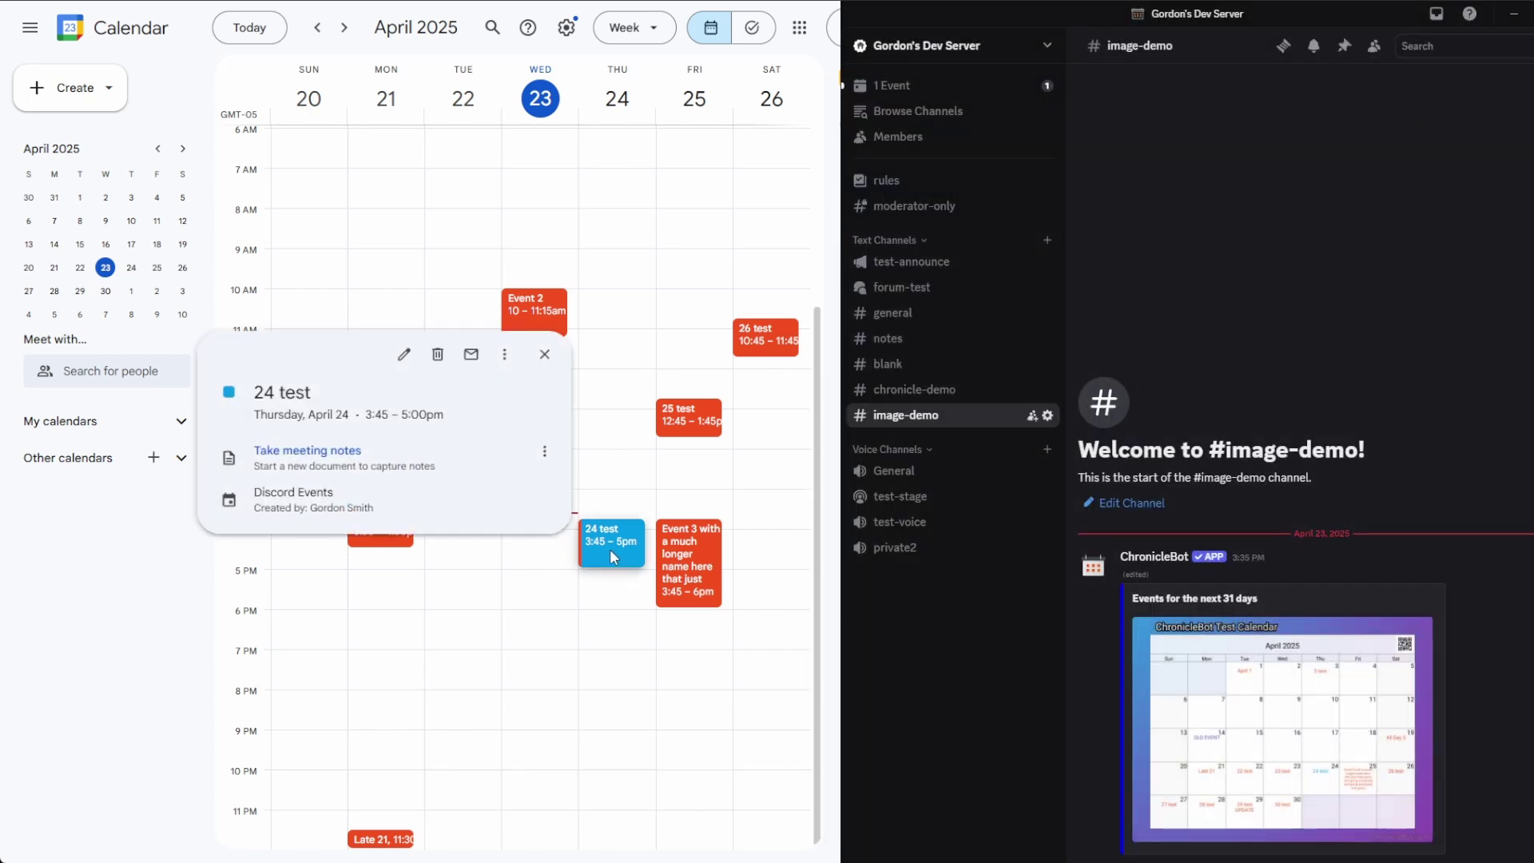
pyautogui.click(400, 352)
pyautogui.click(211, 366)
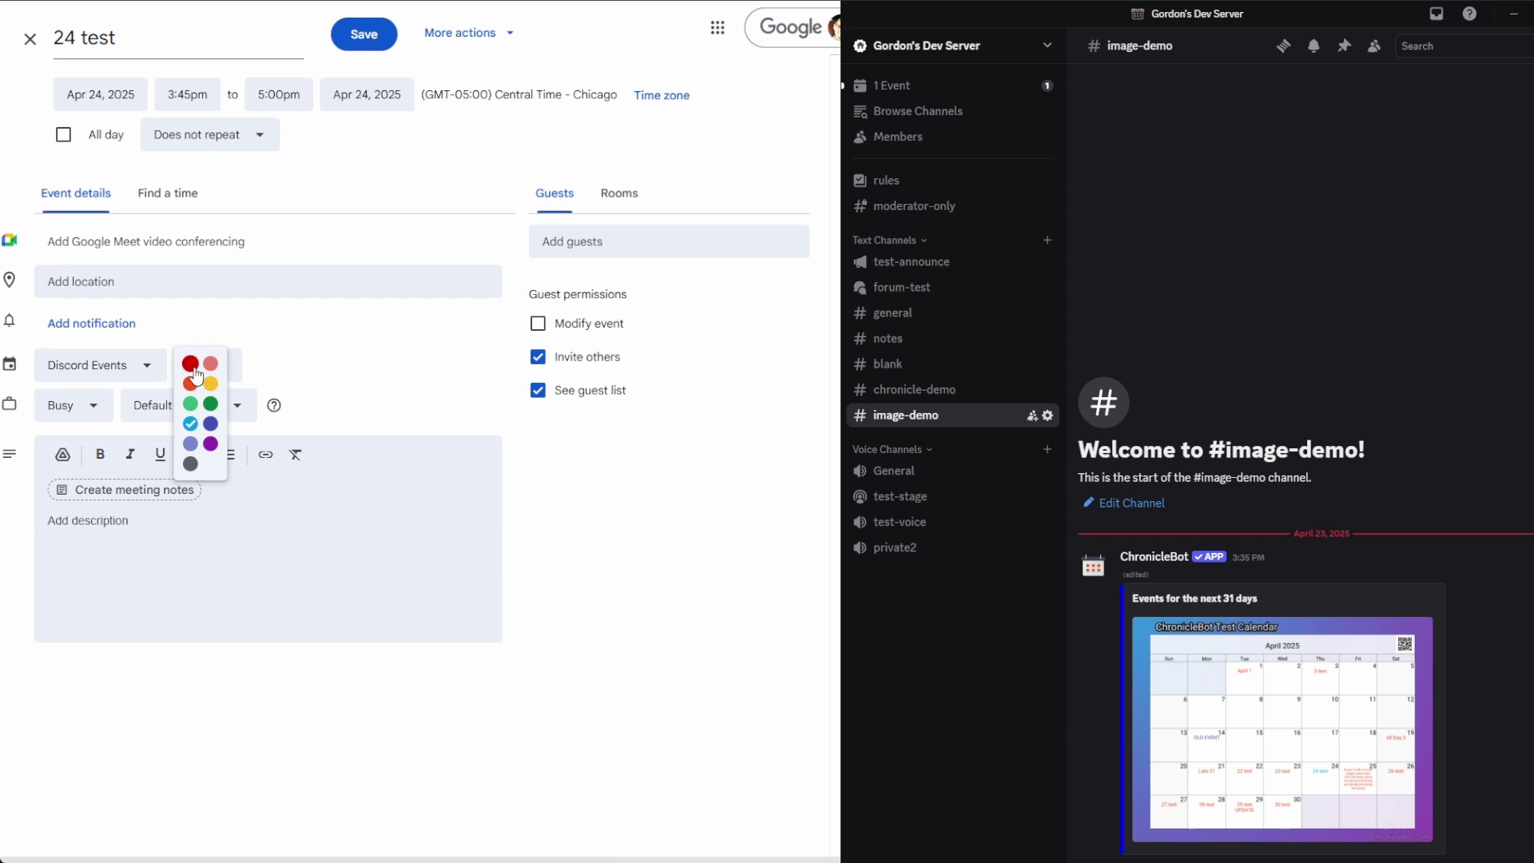
pyautogui.click(190, 364)
pyautogui.click(363, 33)
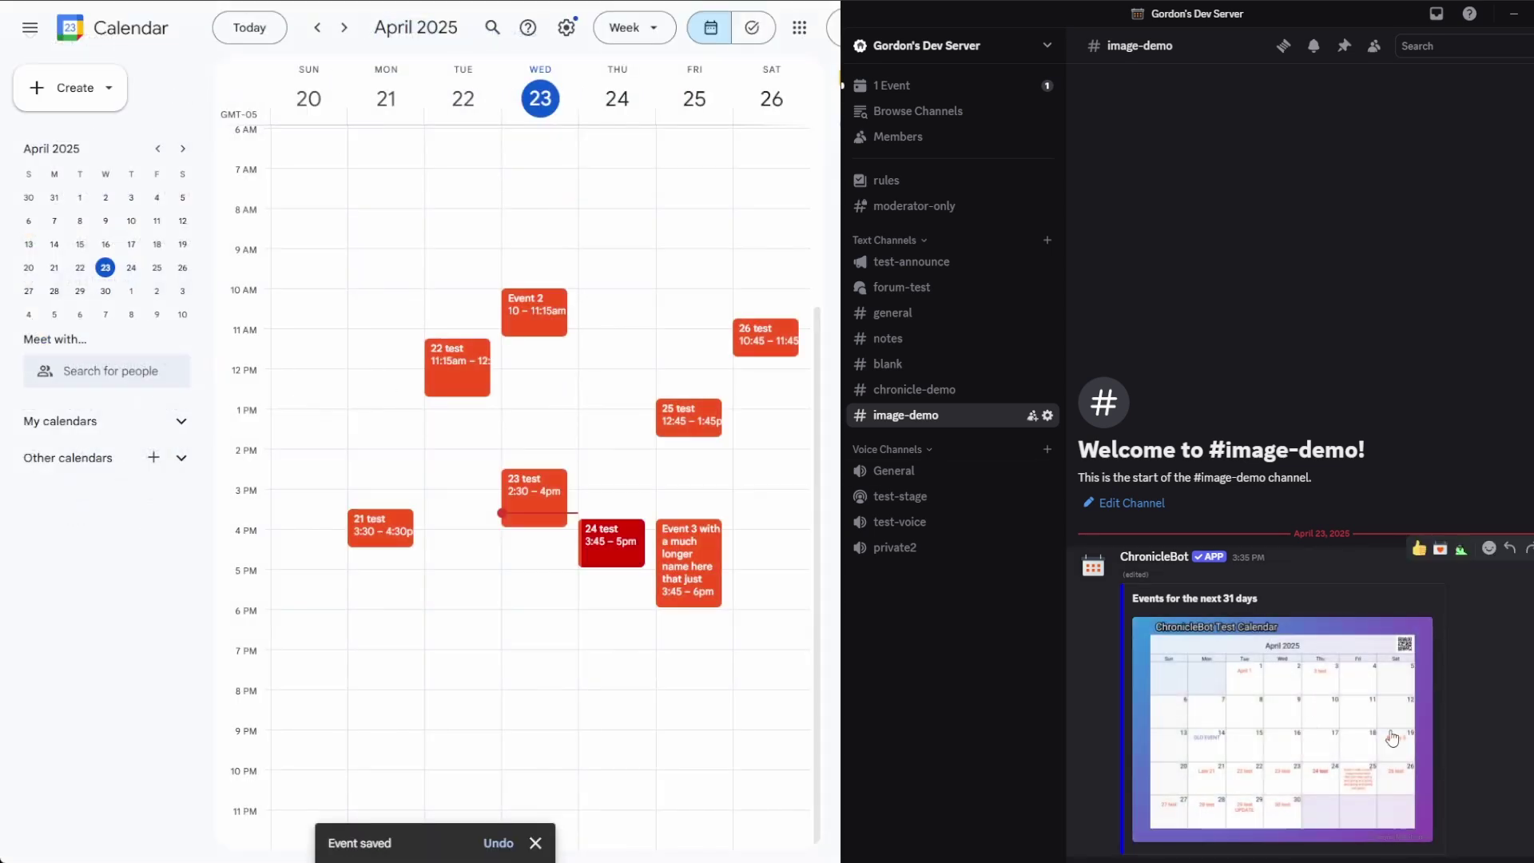
pyautogui.click(1328, 753)
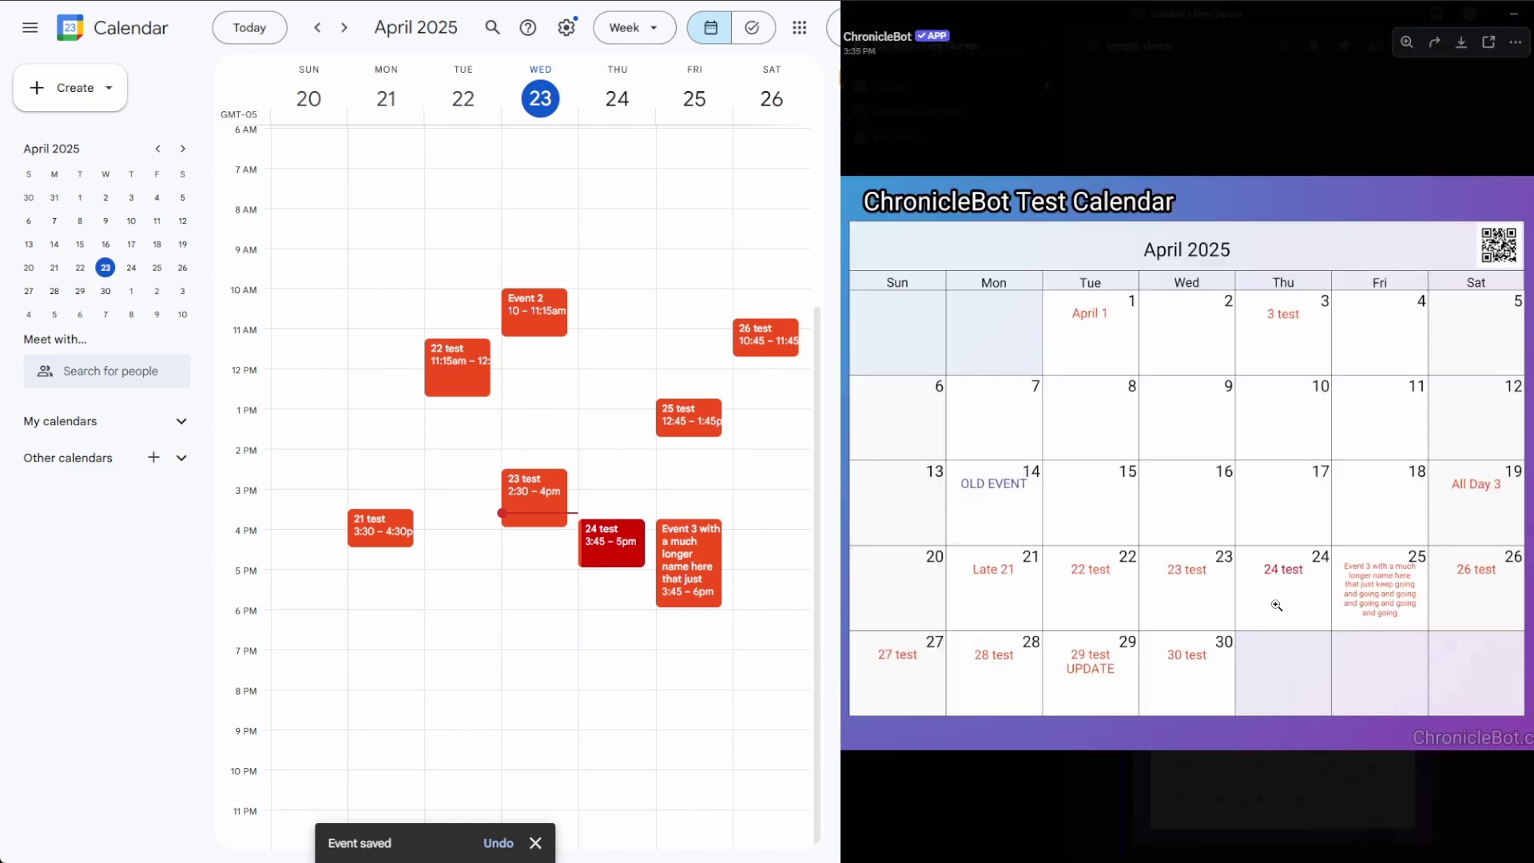
pyautogui.click(1416, 787)
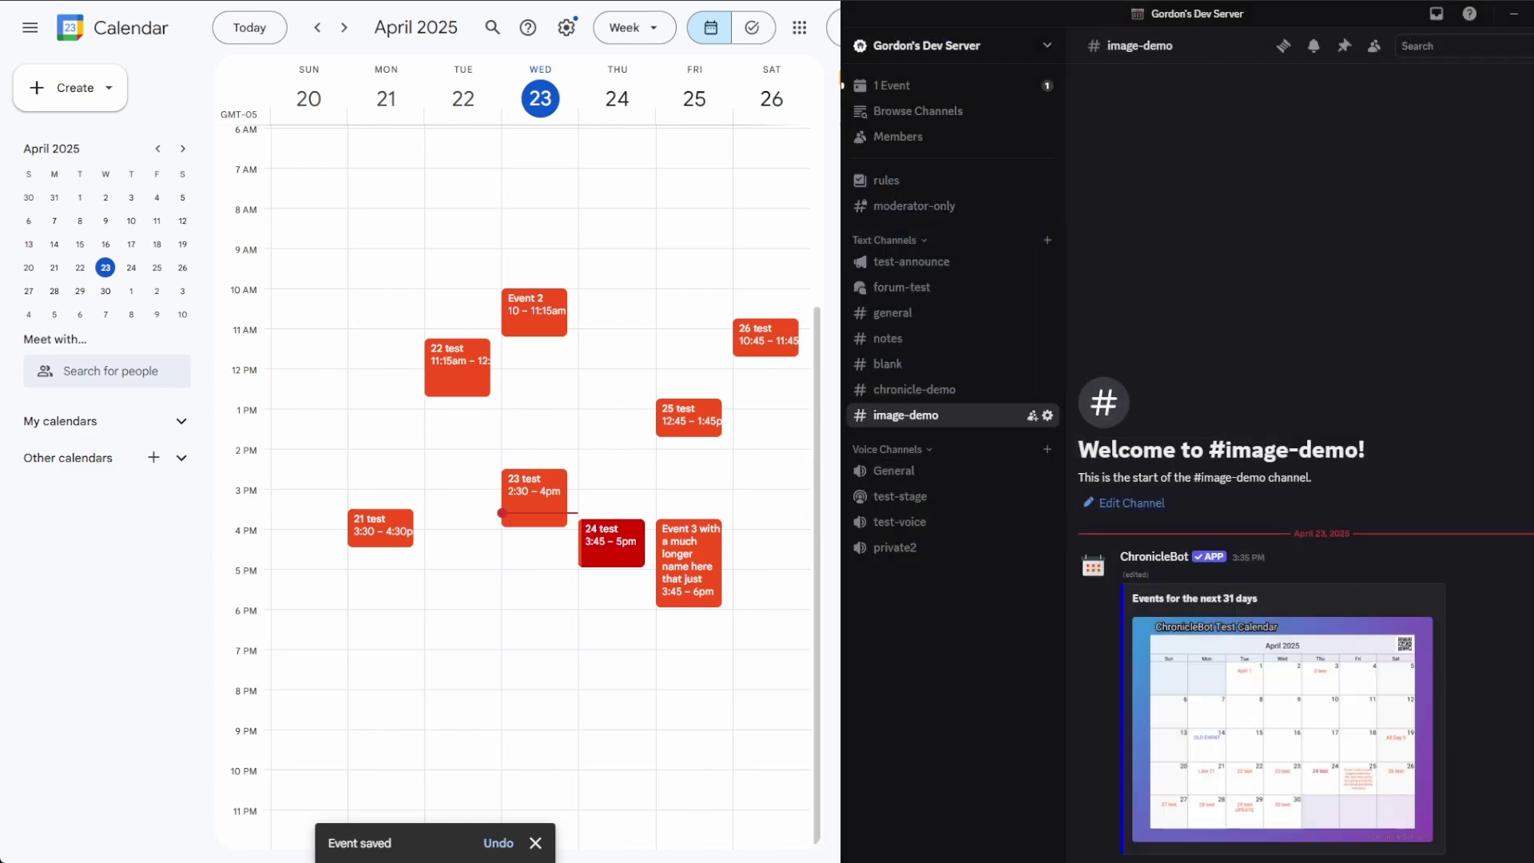
# Rename the "26 test" event in Google Calendar to "Live Update Test" and save it, and check the posted image in Discord.
pyautogui.doubleClick(766, 335)
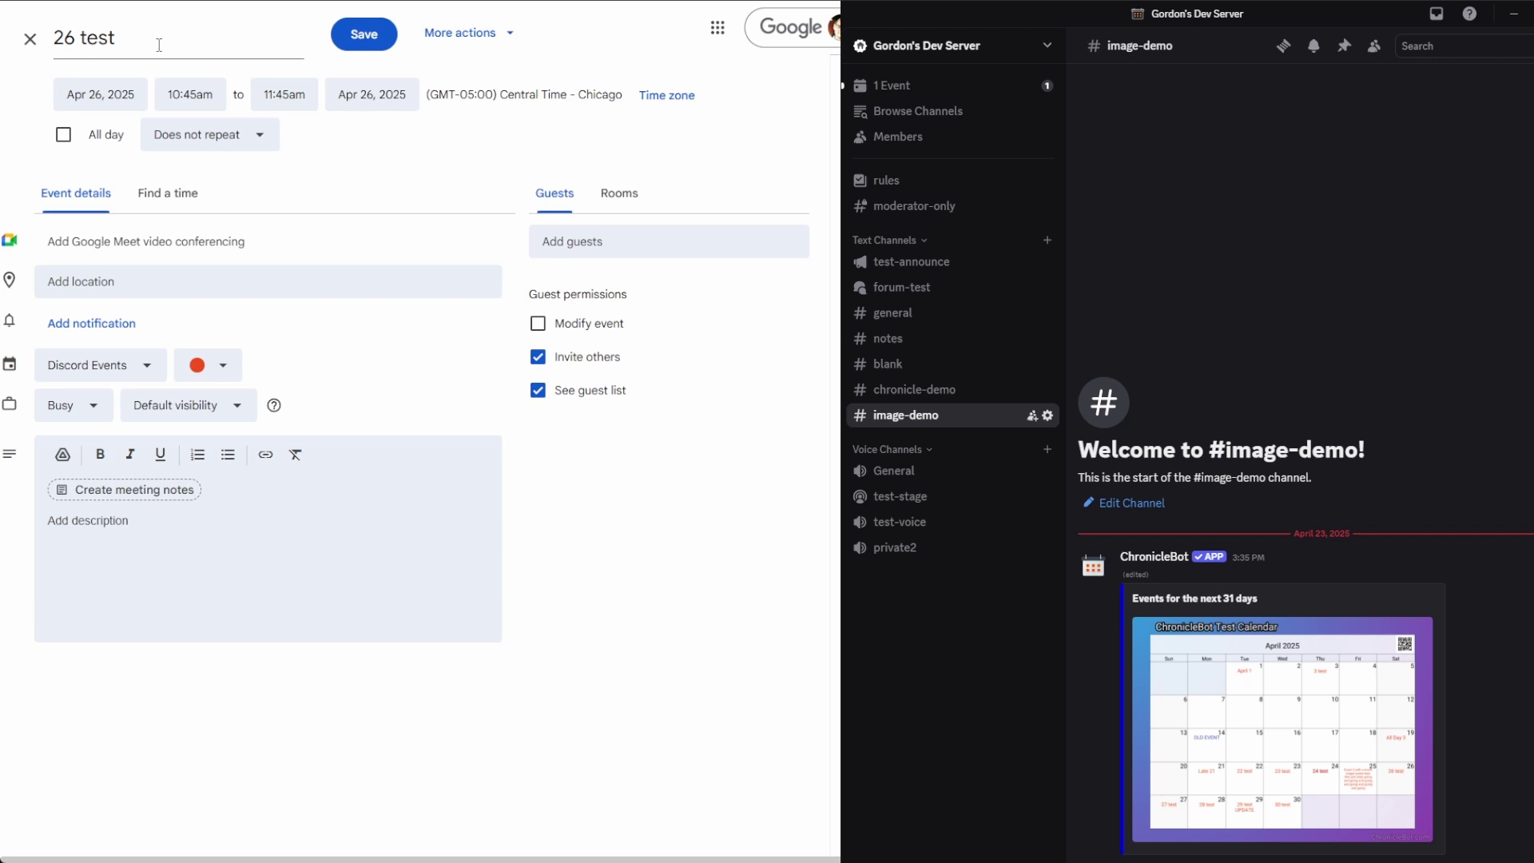
pyautogui.write('Live Update Test')
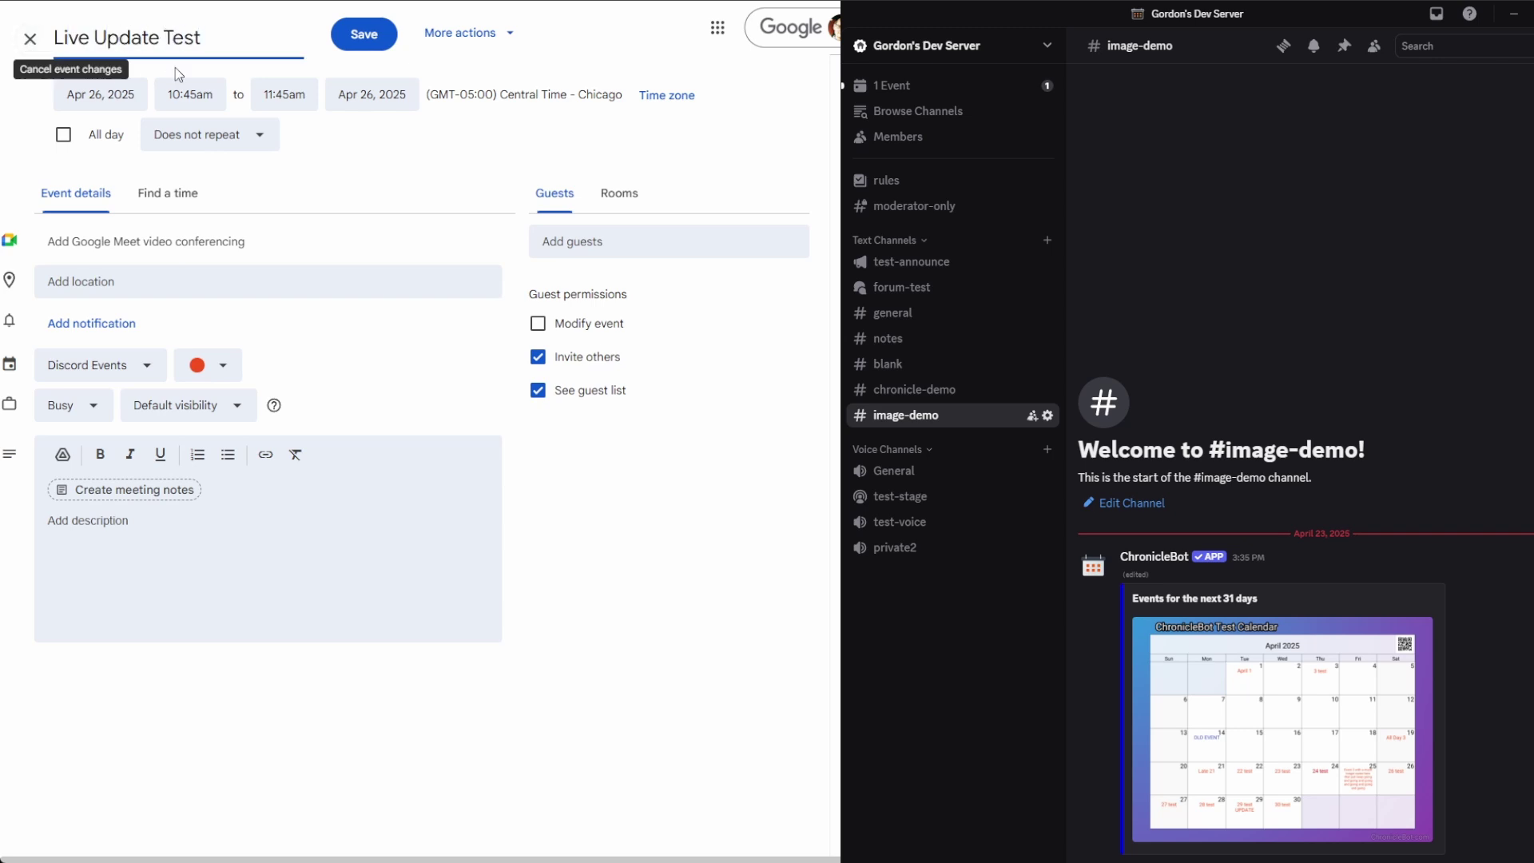
pyautogui.click(386, 37)
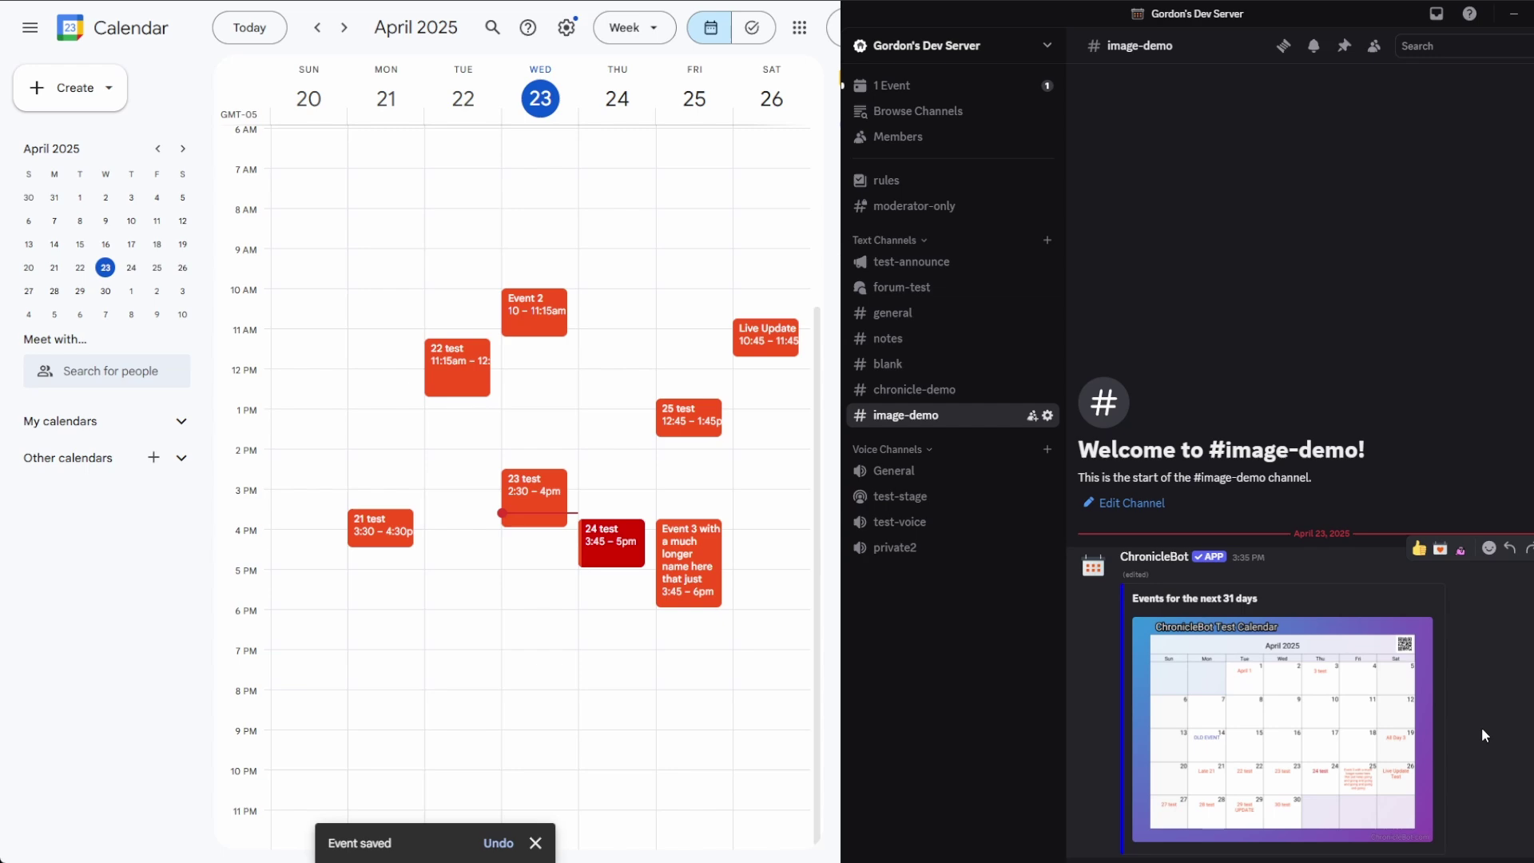
pyautogui.click(1296, 736)
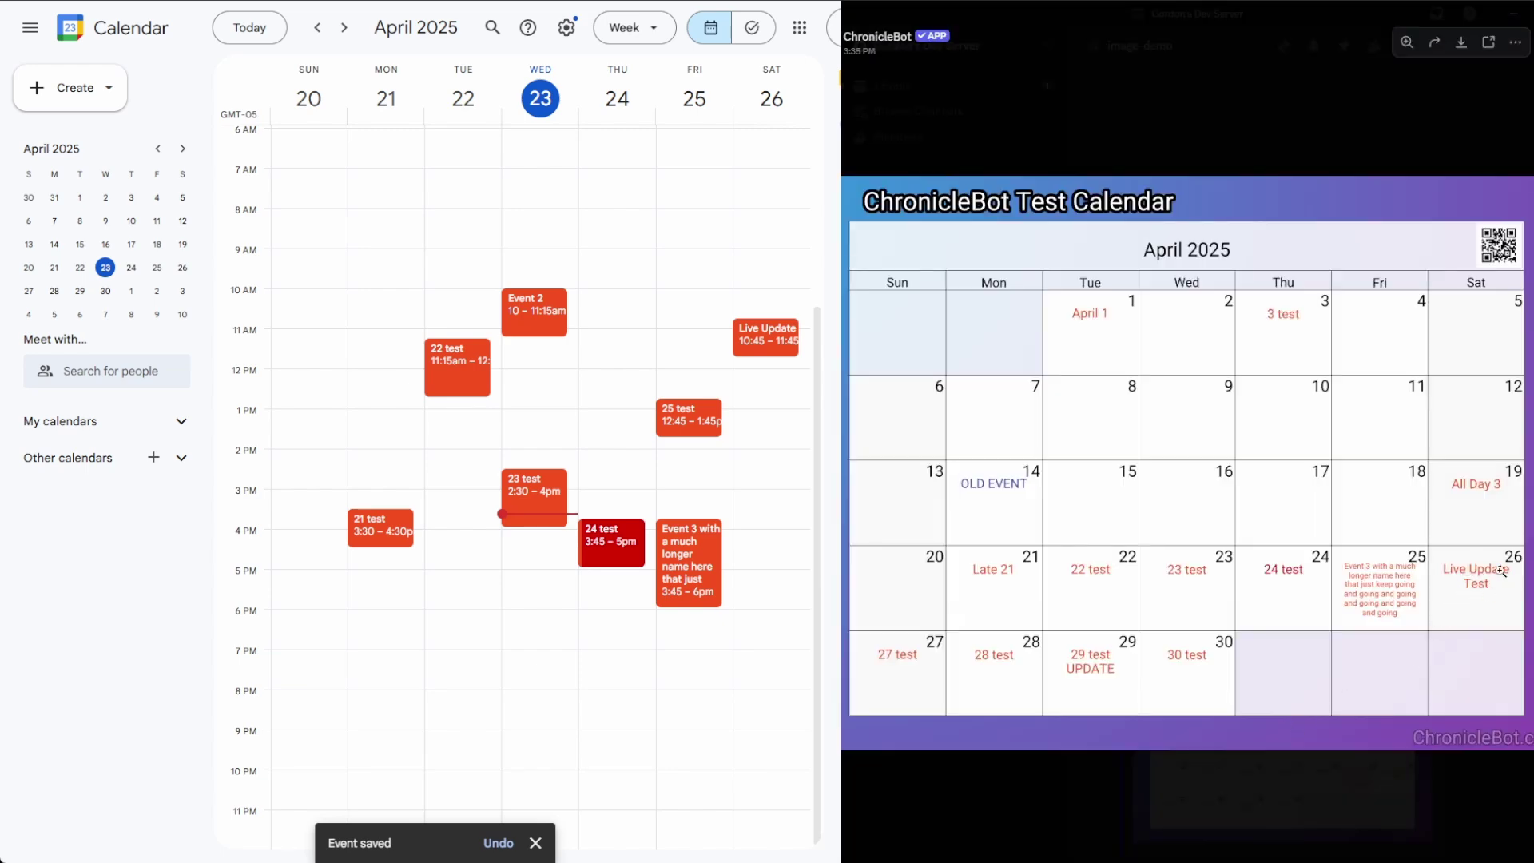
pyautogui.click(1394, 142)
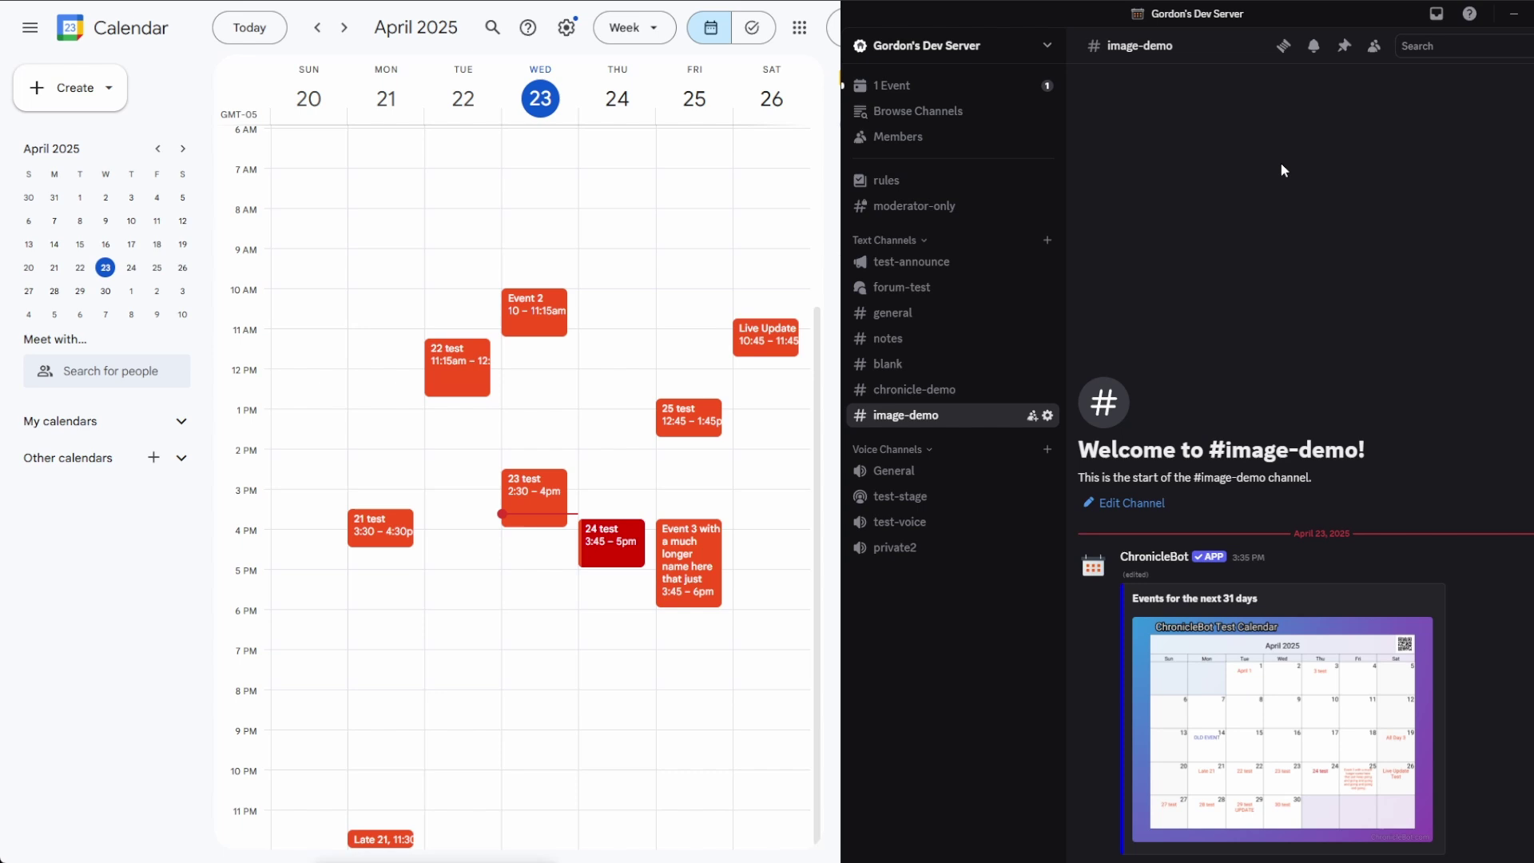